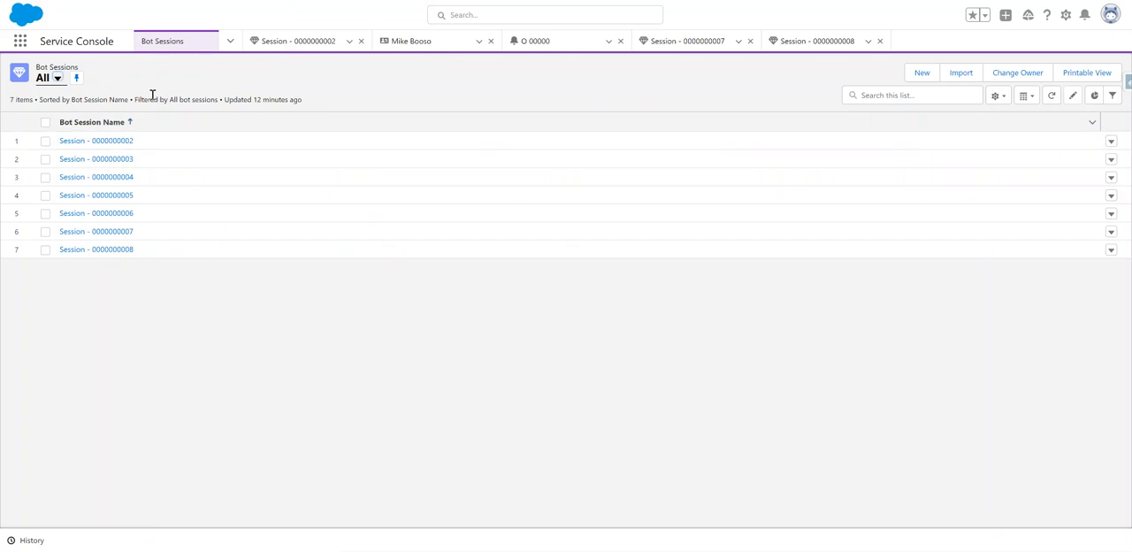
left_click(105, 250)
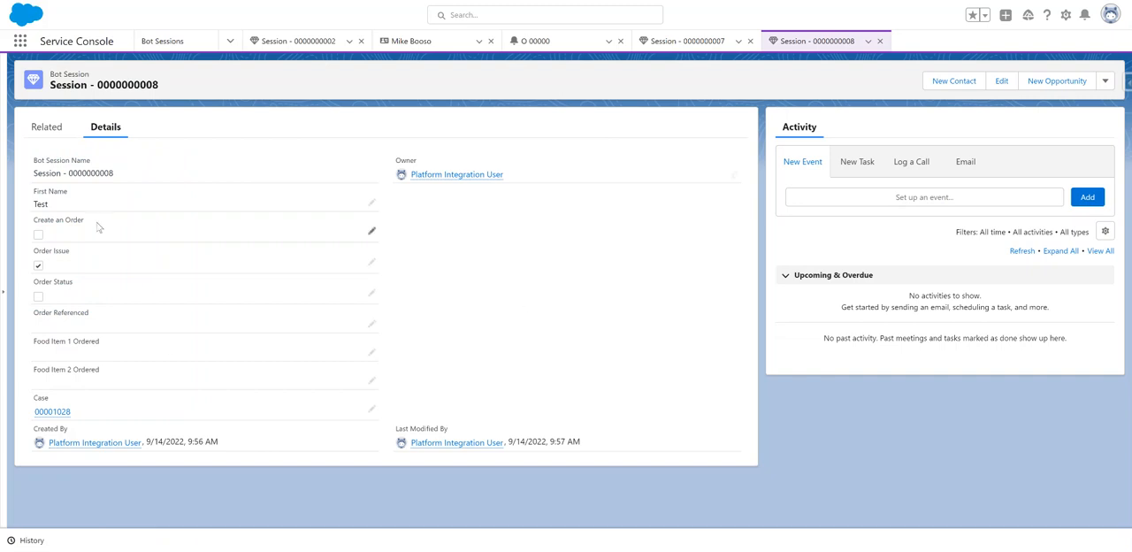
left_click_drag(34, 252, 91, 260)
left_click_drag(25, 400, 85, 407)
left_click_drag(35, 192, 67, 194)
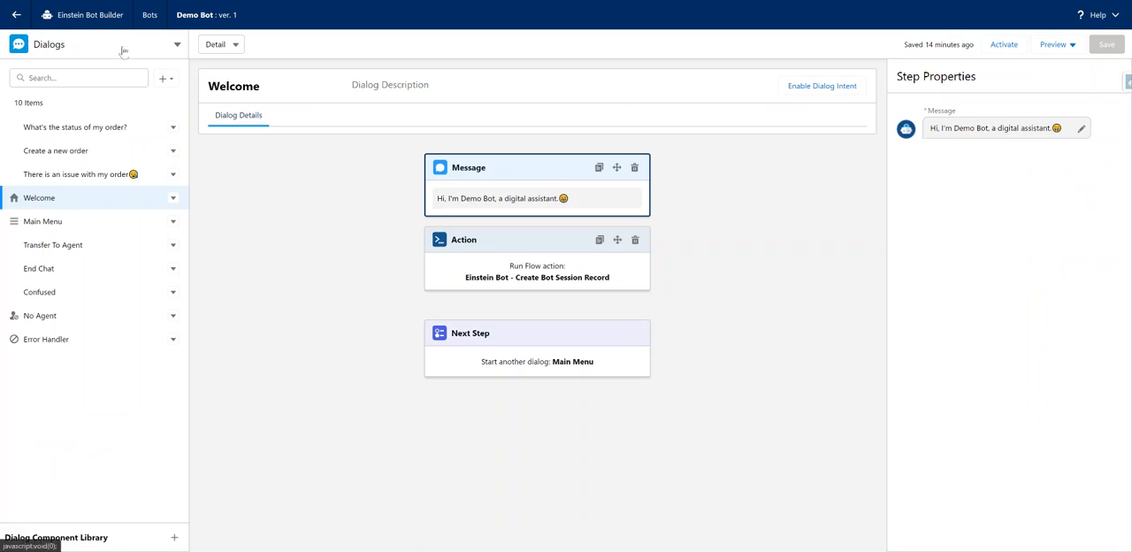
In Einstein Bot Builder, open the Demo Bot's variables list and examine the BotSessionID variable and its data type.
left_click(64, 35)
left_click(40, 130)
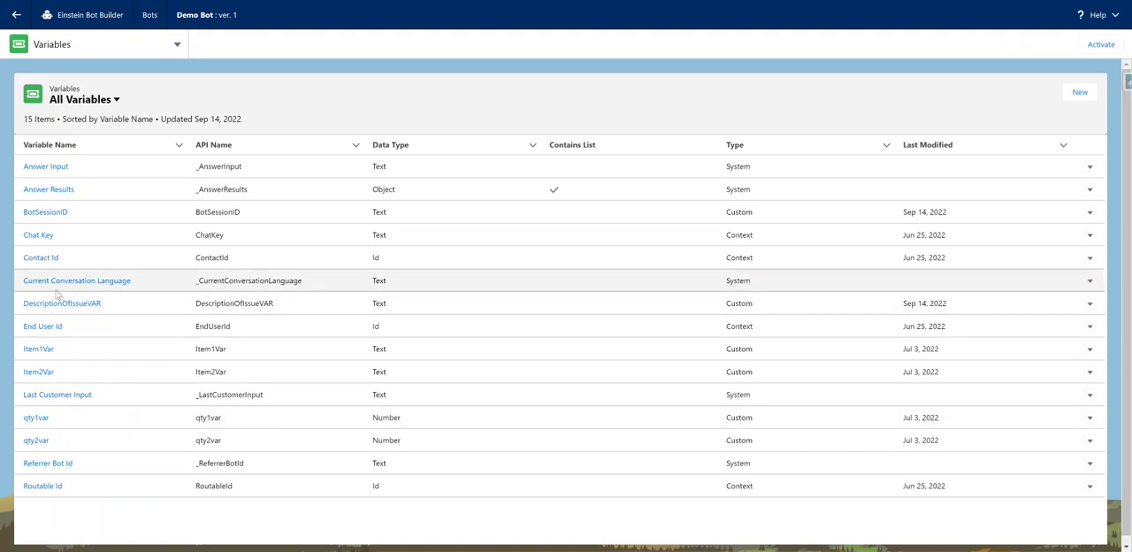
left_click_drag(69, 212, 9, 215)
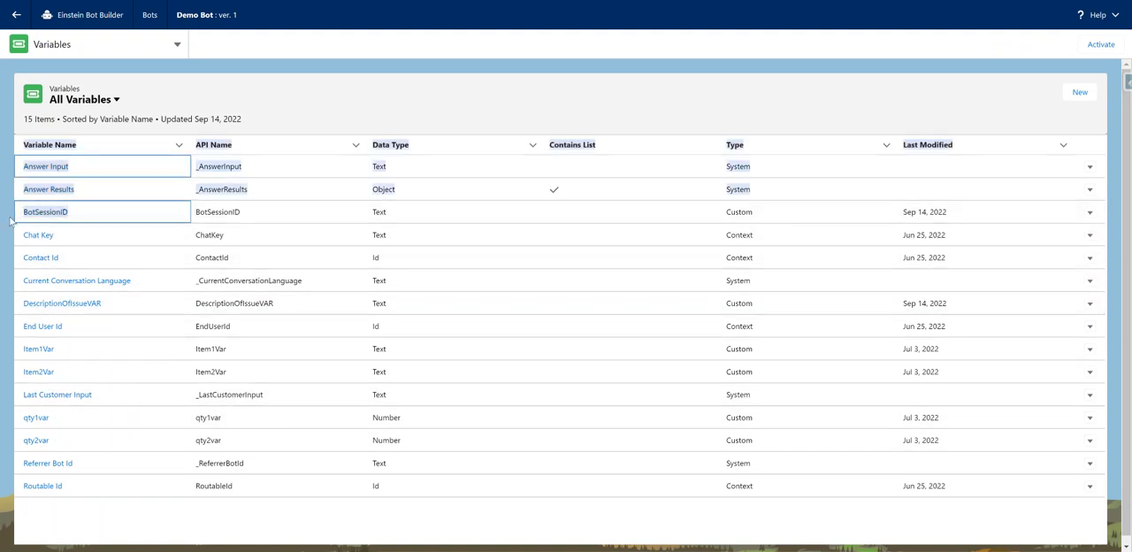
left_click_drag(407, 217, 344, 214)
left_click(413, 217)
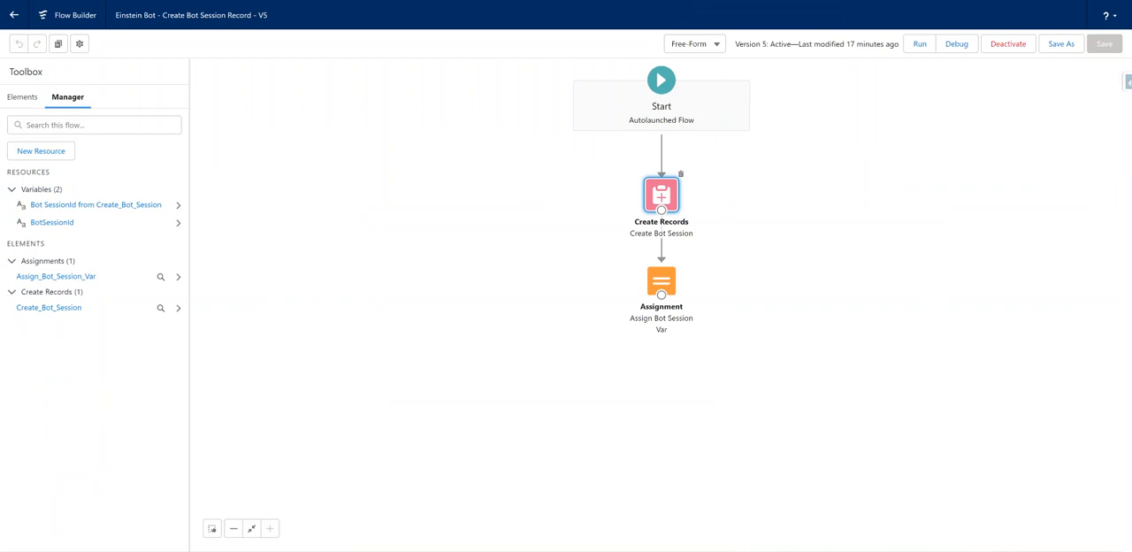
In the Create Bot Session Record flow, review the Assign Bot Session Var assignment and the BotSessionId variable's availability outside the flow.
double_click(662, 280)
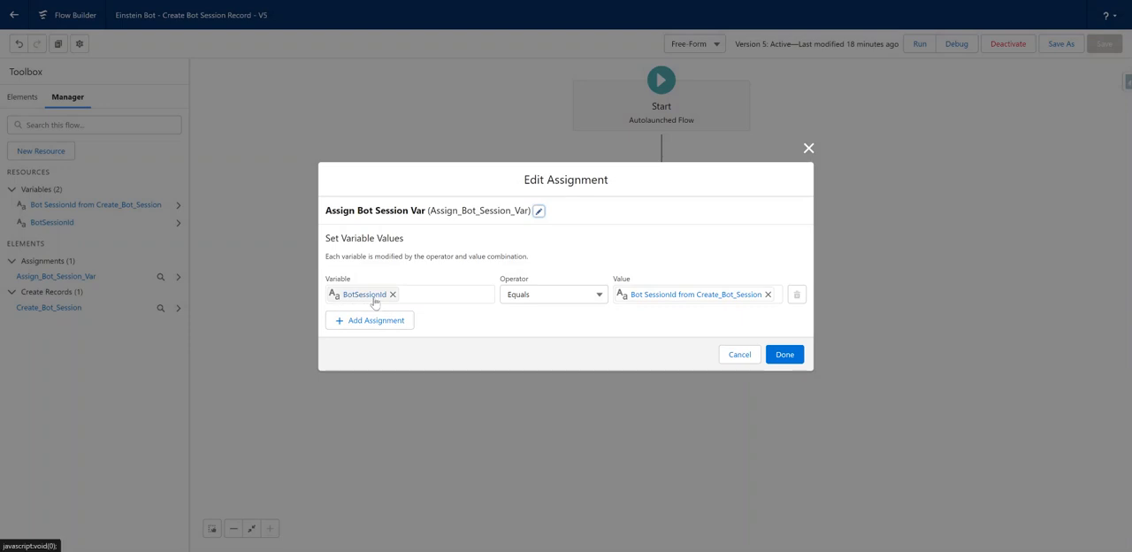
left_click(738, 354)
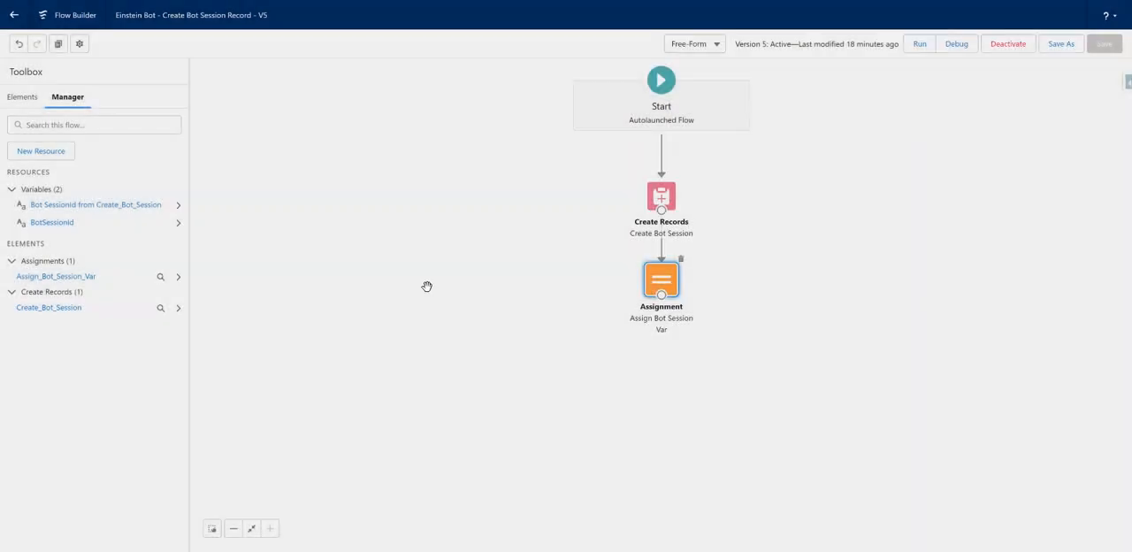
double_click(53, 223)
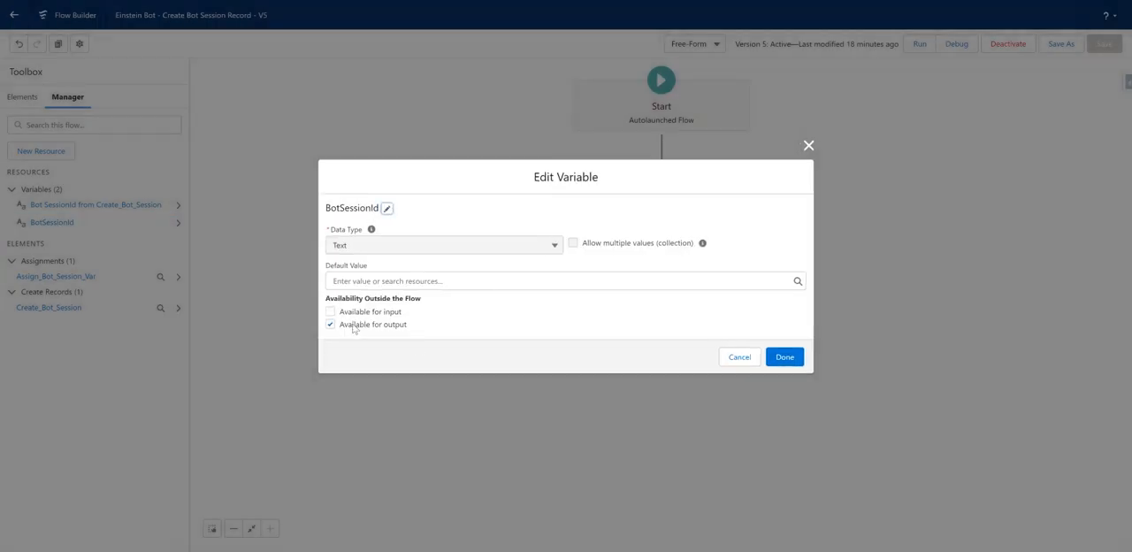
left_click_drag(409, 327, 336, 330)
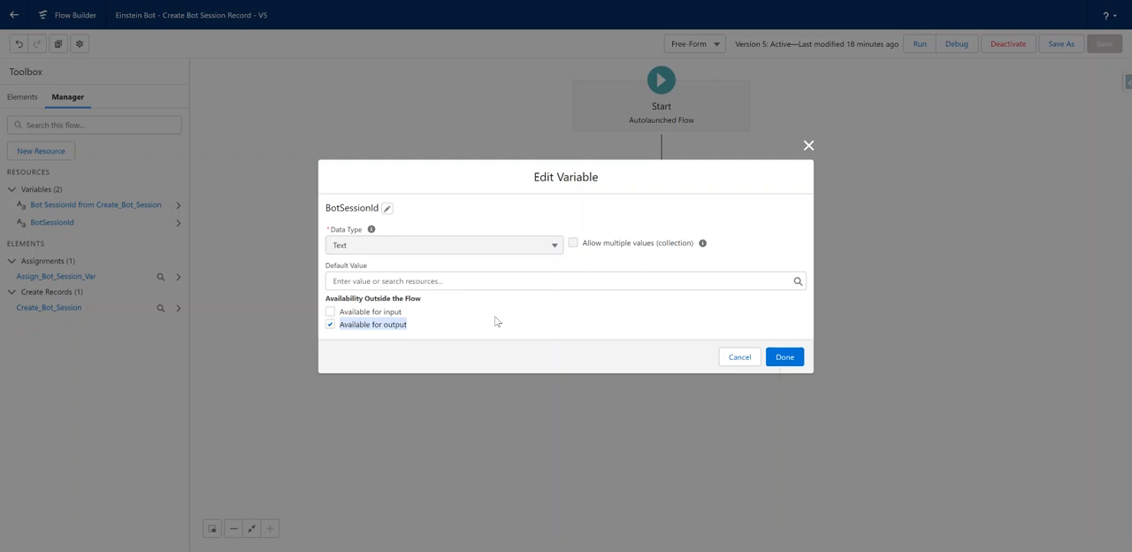
left_click(566, 329)
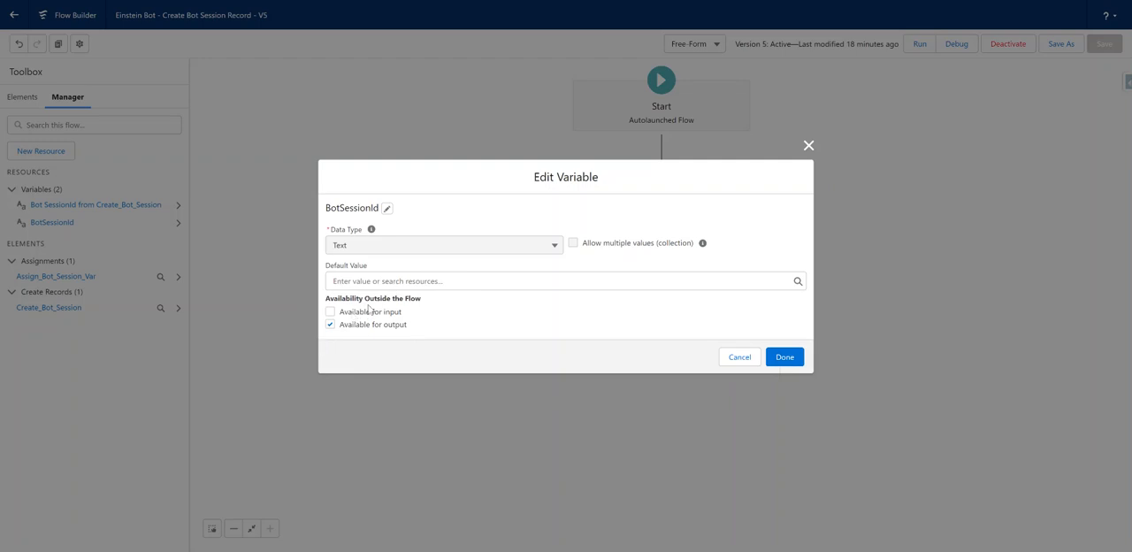
left_click(740, 357)
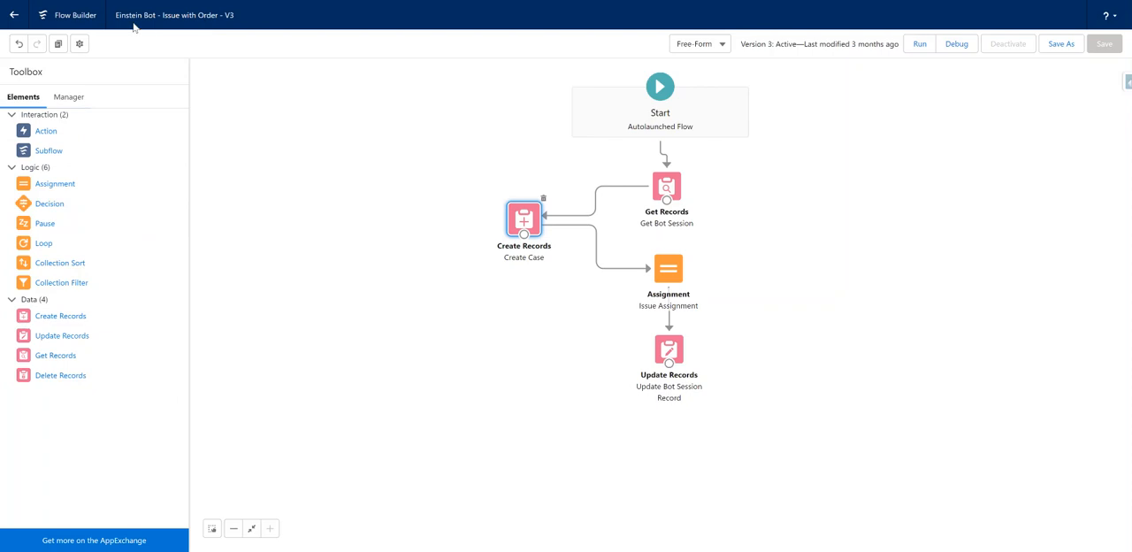
In the Einstein Bot - Issue with Order flow, check the BotSessionId variable's availability outside the flow.
left_click_drag(233, 19, 116, 17)
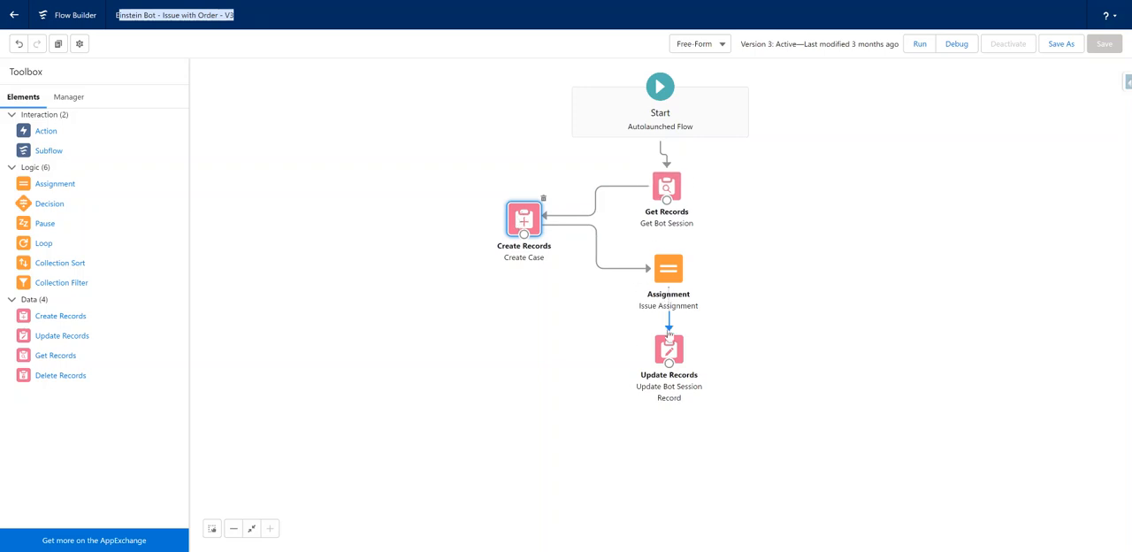
left_click(65, 99)
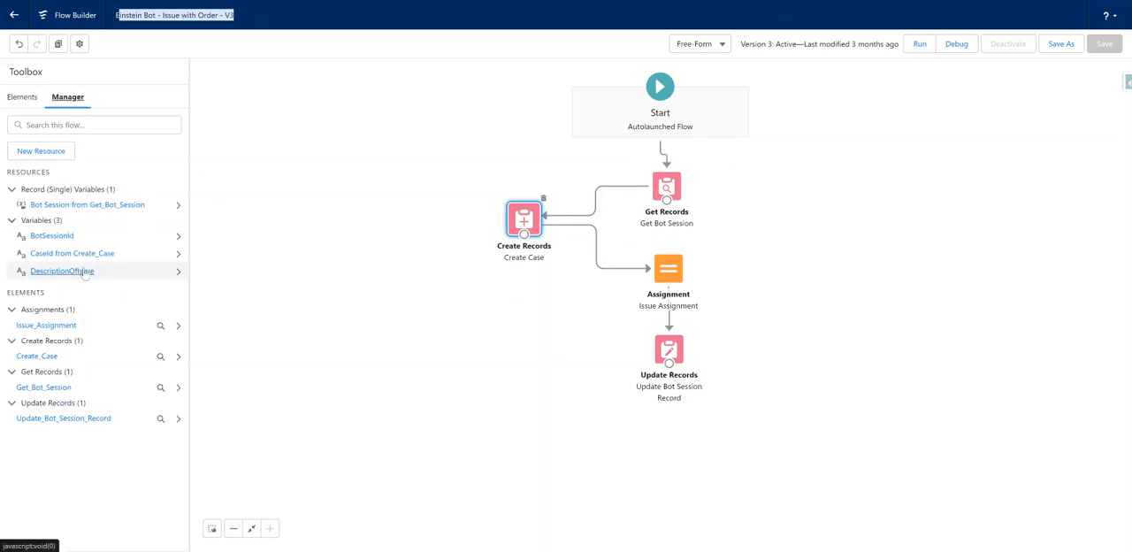
left_click(63, 235)
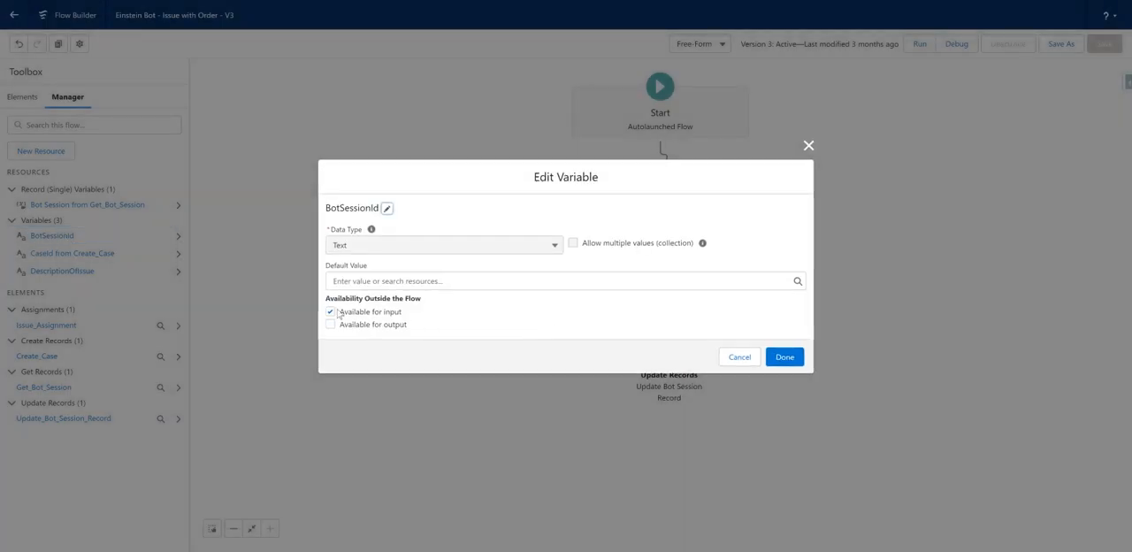
left_click_drag(340, 316, 416, 316)
left_click(418, 317)
left_click(740, 357)
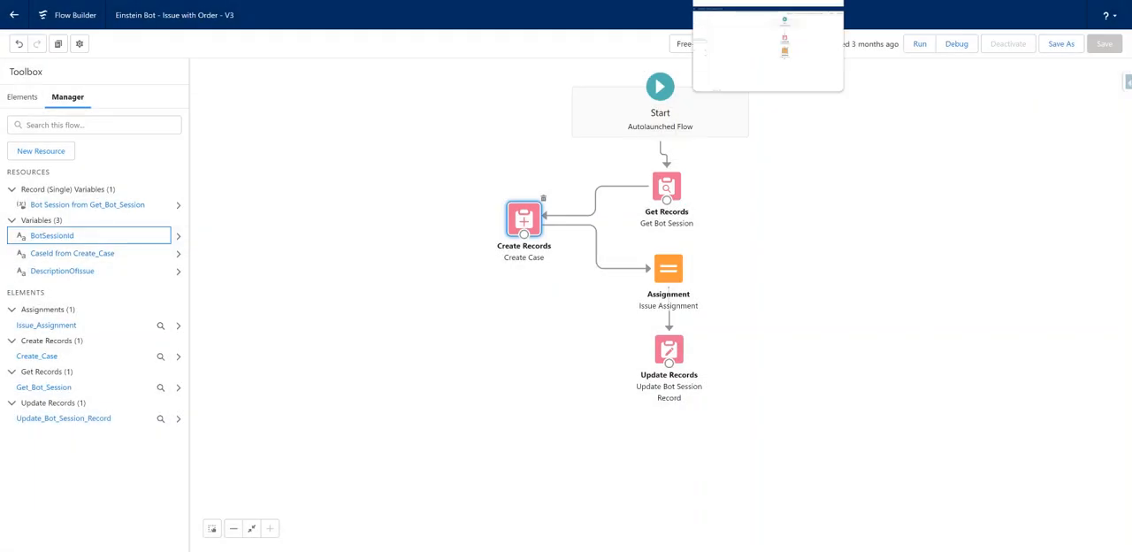
Review the Create Case element's field values and the DescriptionOfIssue variable's availability outside the flow without changing either.
left_click(46, 258)
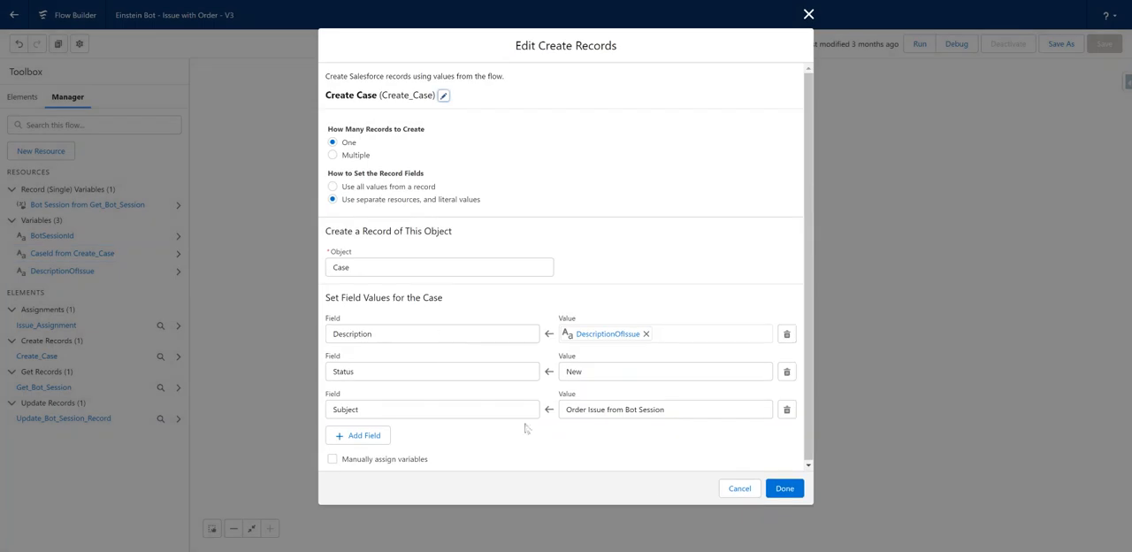
left_click(739, 488)
left_click(62, 269)
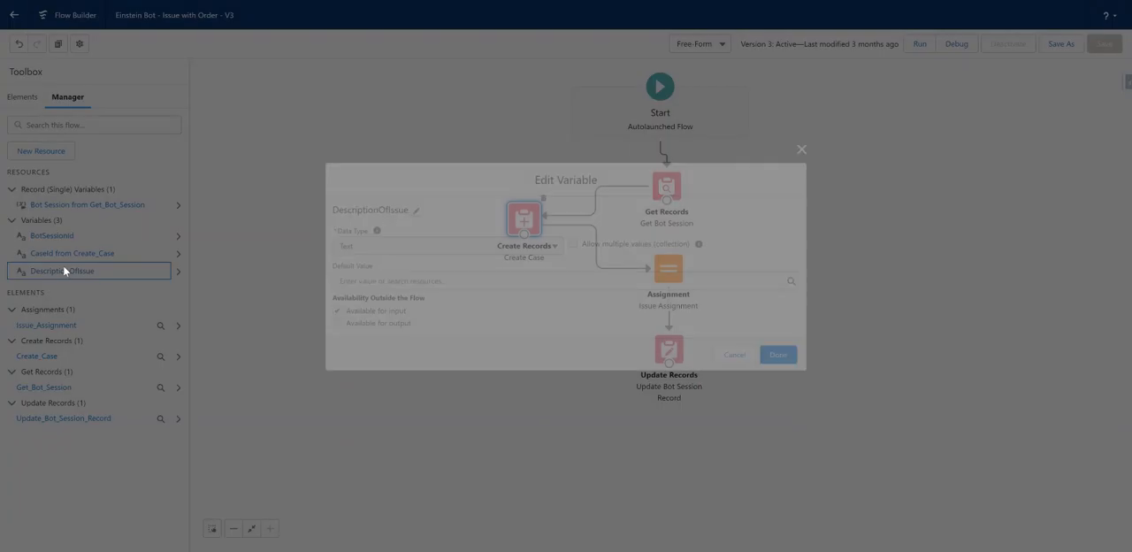
left_click_drag(403, 314, 324, 317)
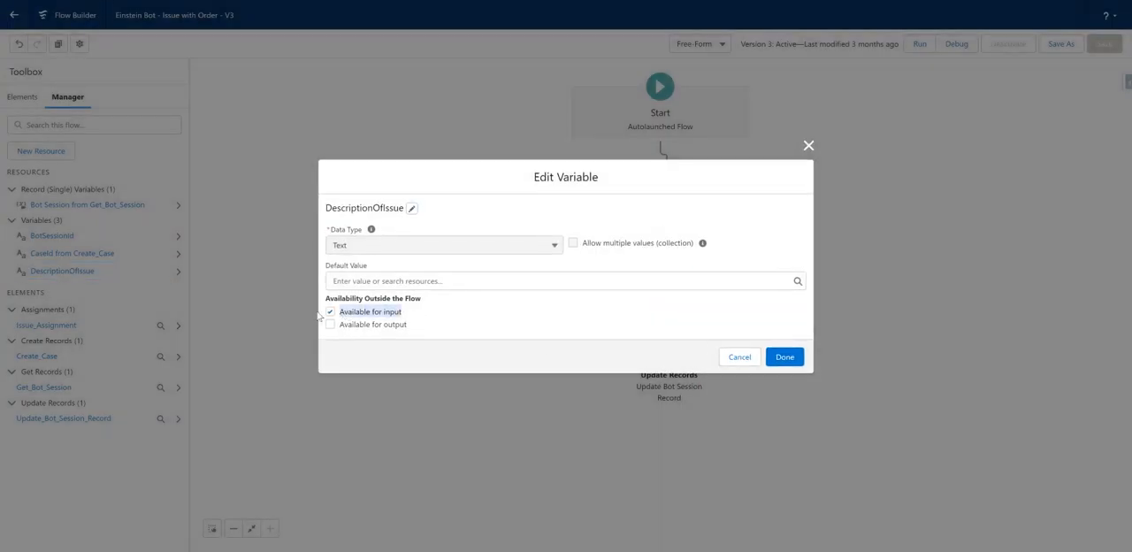
left_click(450, 322)
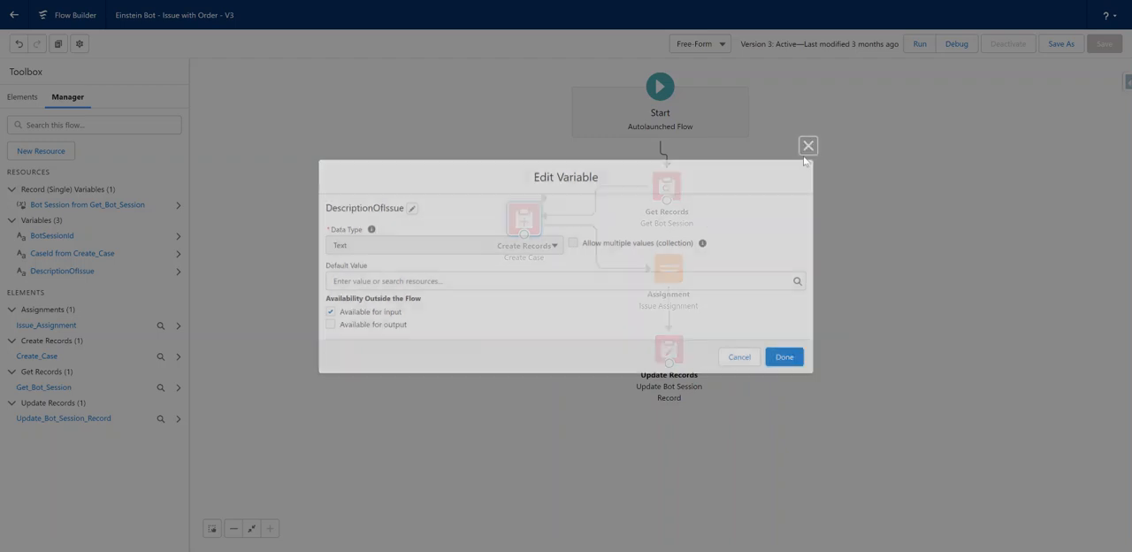
left_click(809, 145)
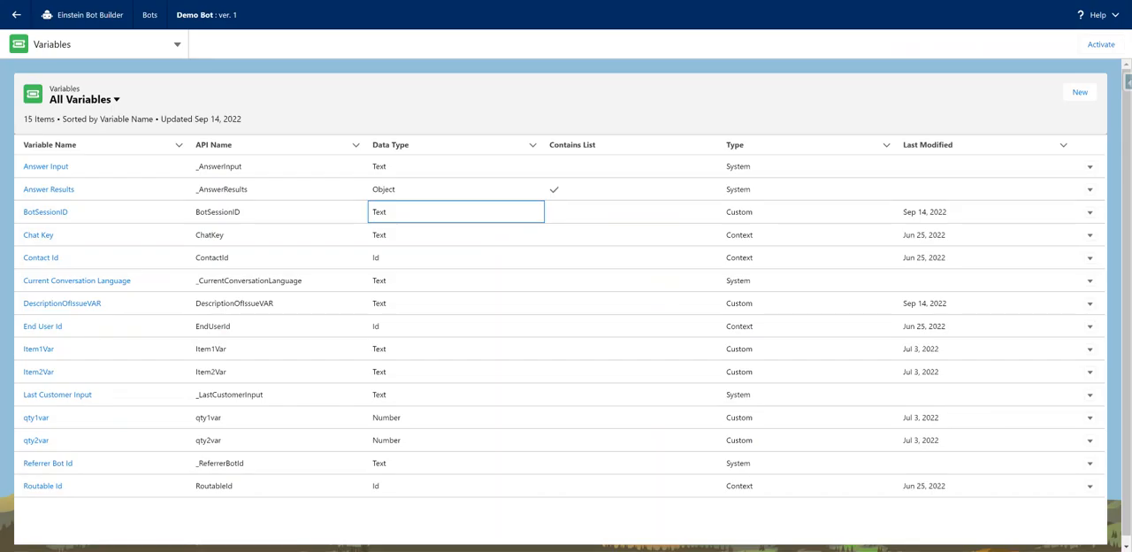
Return to the Demo Bot's dialogs in Einstein Bot Builder and view the Welcome dialog's steps.
left_click(117, 46)
left_click(35, 95)
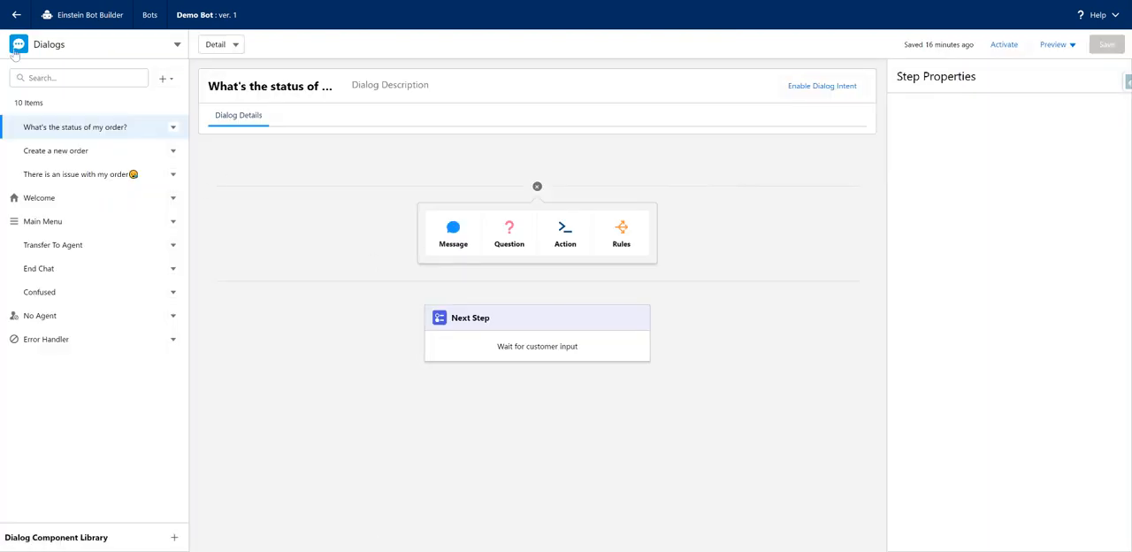
left_click(52, 199)
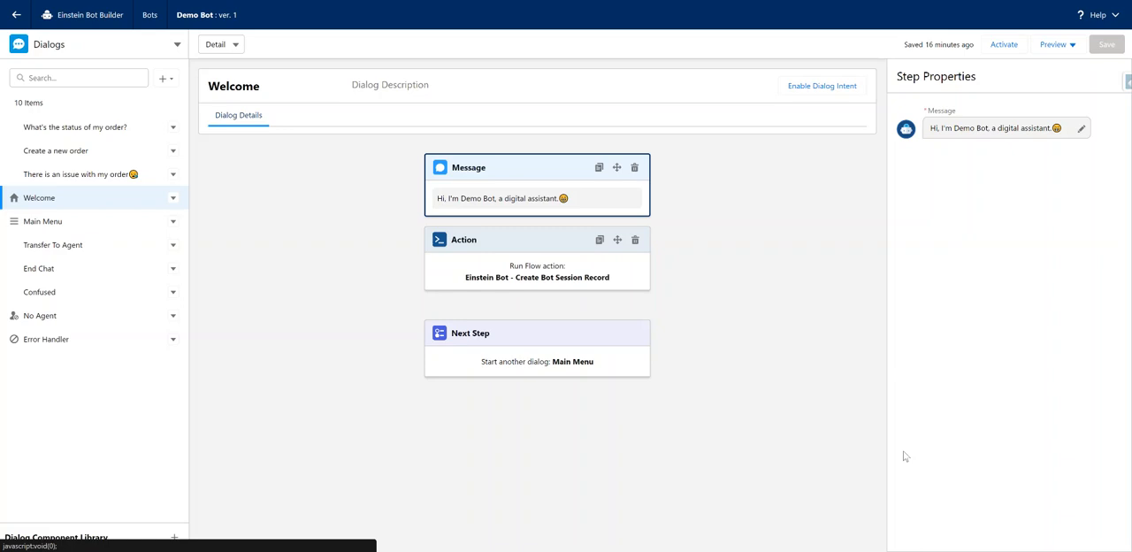
Add a Flow action running Einstein Bot - Create Bot Session Record after the message in the Main Menu dialog.
left_click(46, 221)
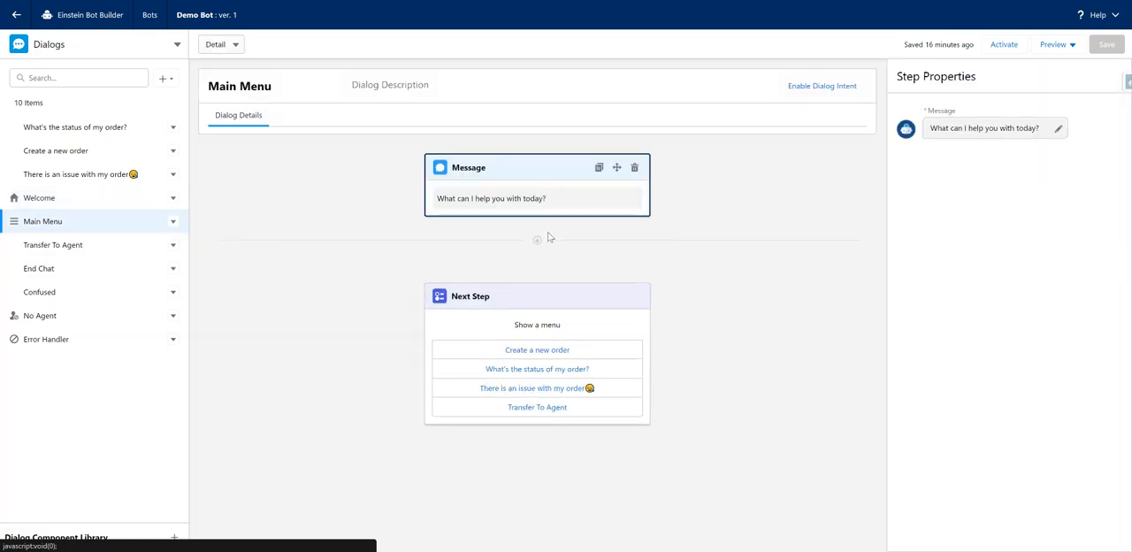
left_click(537, 240)
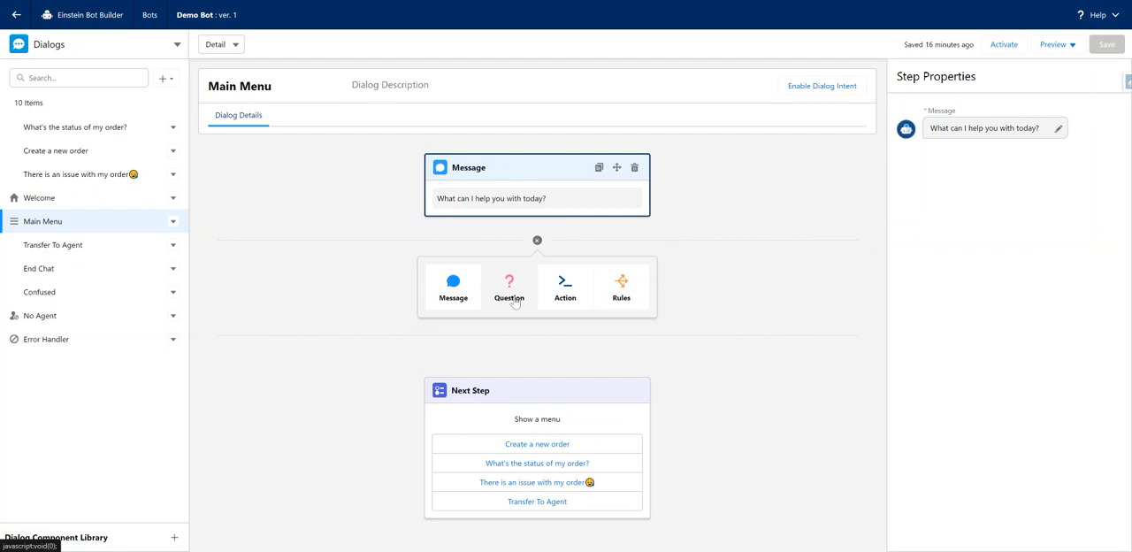
left_click(568, 290)
left_click(1014, 156)
scroll(1027, 265, "down", 3)
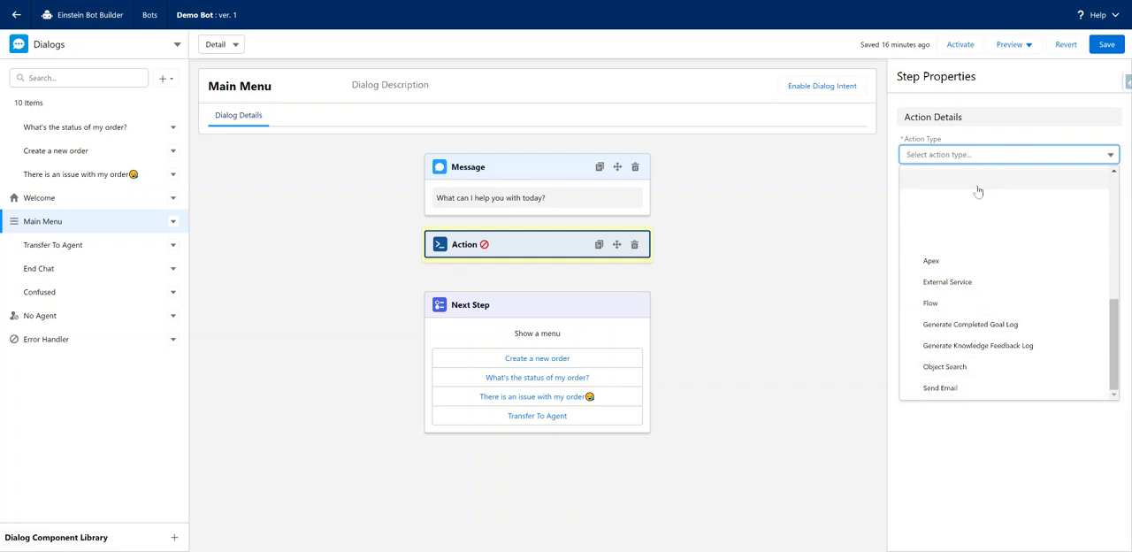
left_click(933, 304)
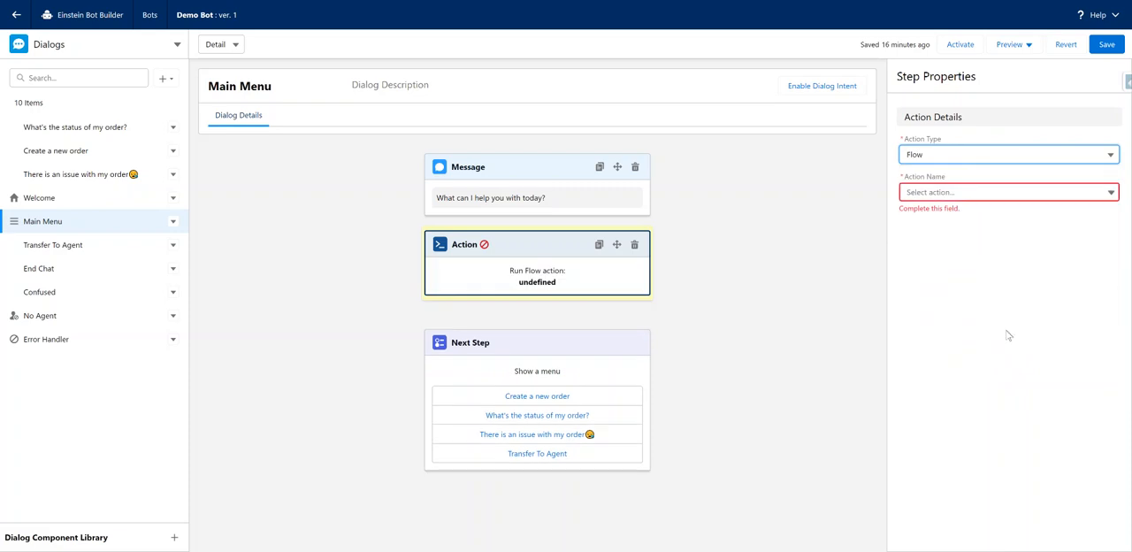
left_click(964, 193)
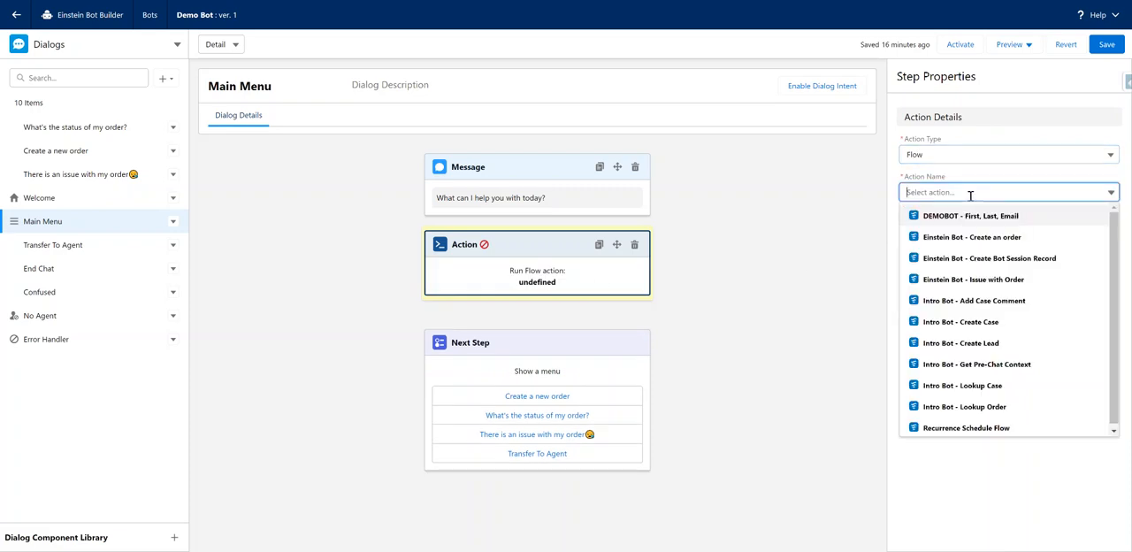
left_click(1054, 262)
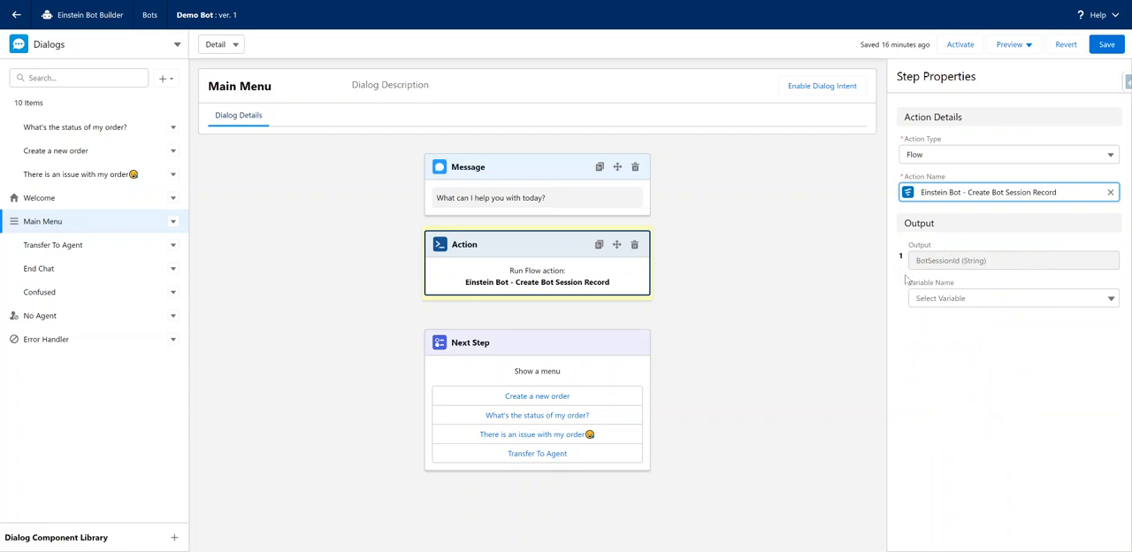
Map the action's BotSessionId output to the BotSessionID text variable and stay in the Main Menu dialog, keeping the unsaved changes.
left_click_drag(906, 249, 943, 249)
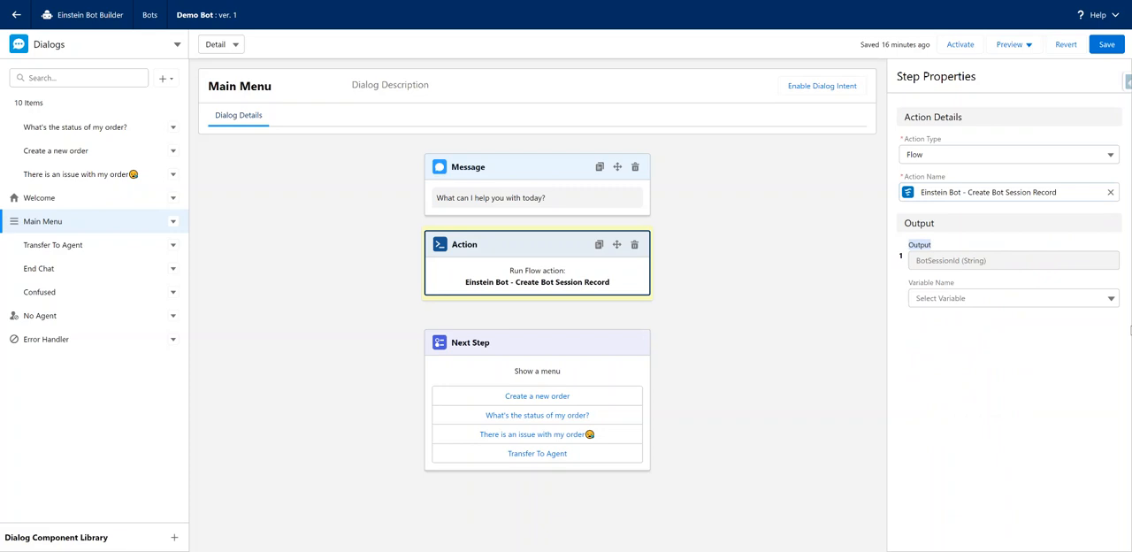
left_click(978, 300)
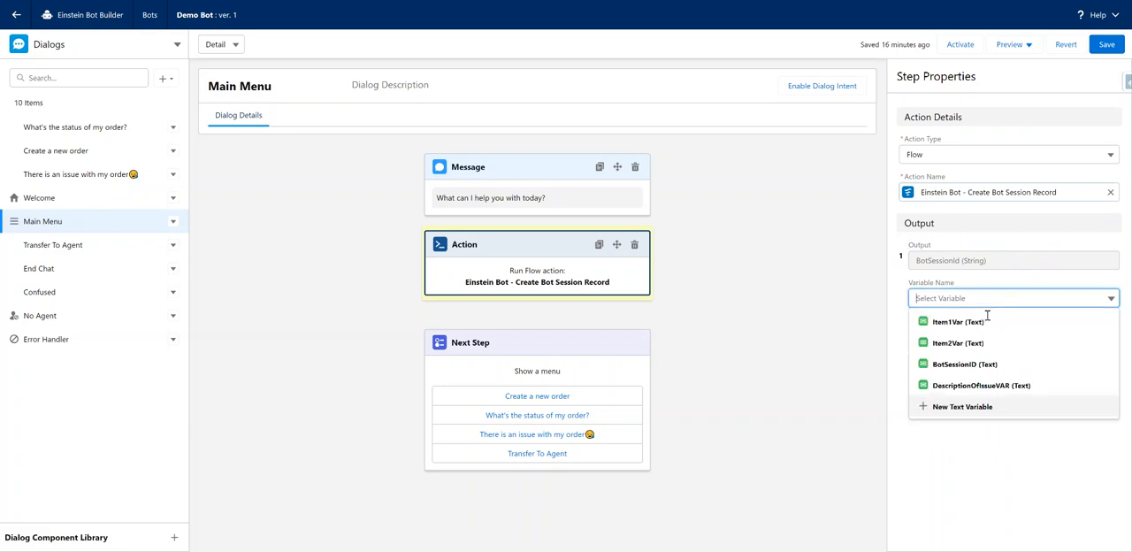
left_click(973, 364)
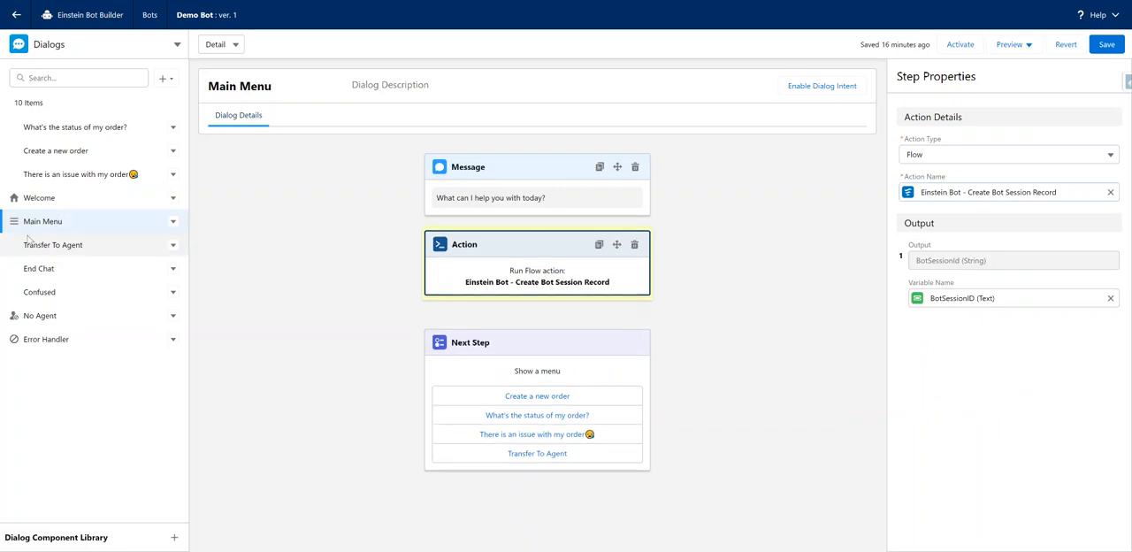
left_click(79, 197)
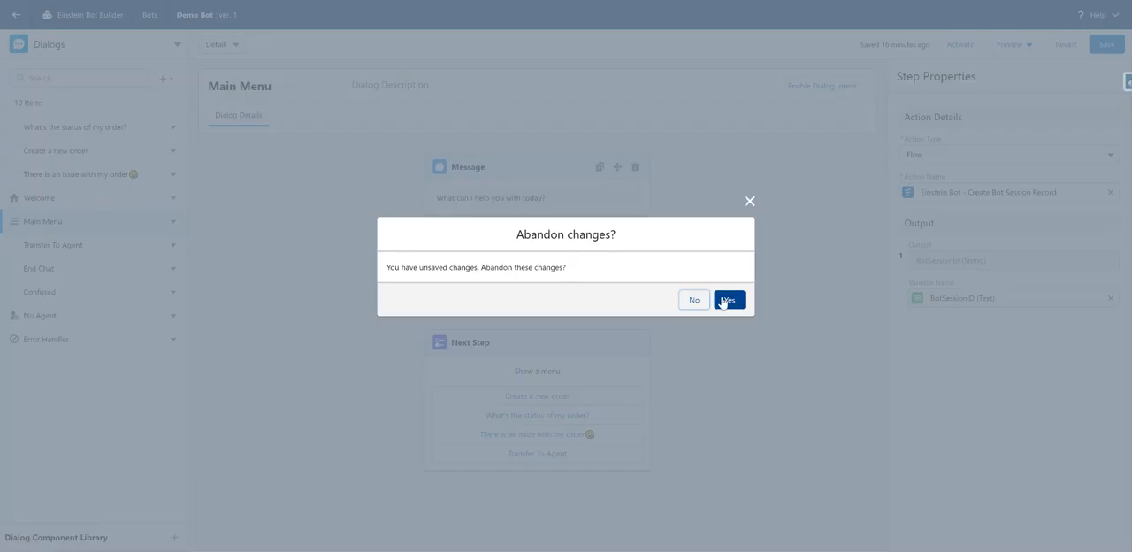
left_click(695, 301)
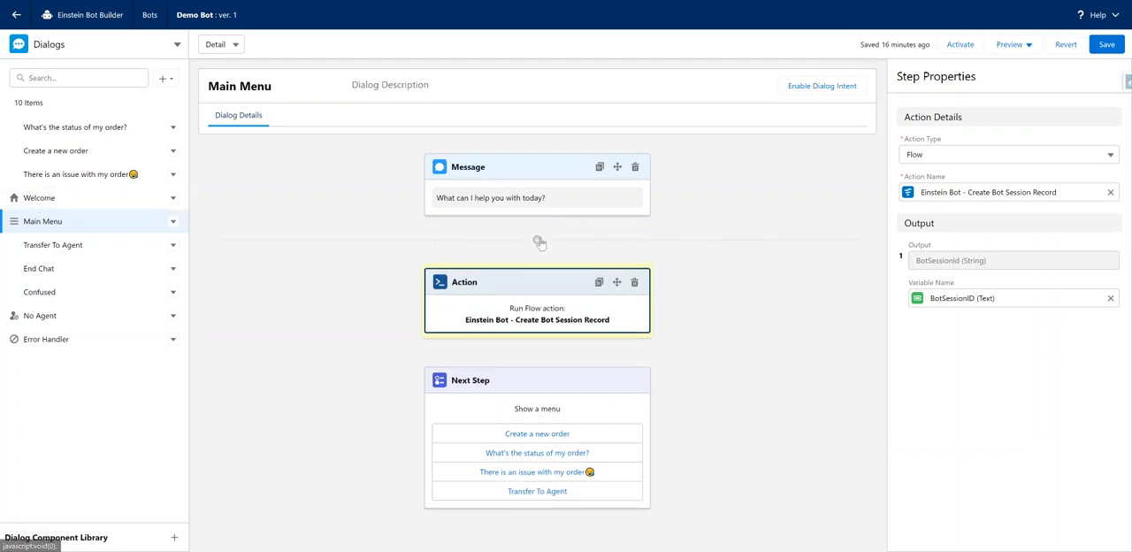
Add a Rules step after the message in the Main Menu dialog with a condition on the BotSessionID text variable.
left_click(538, 242)
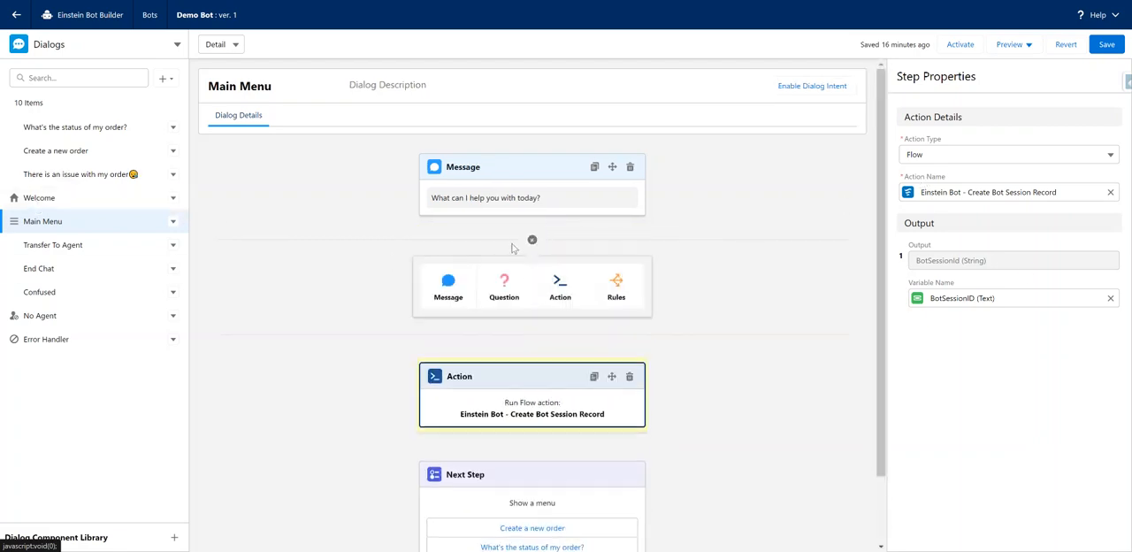
left_click(632, 293)
left_click(976, 231)
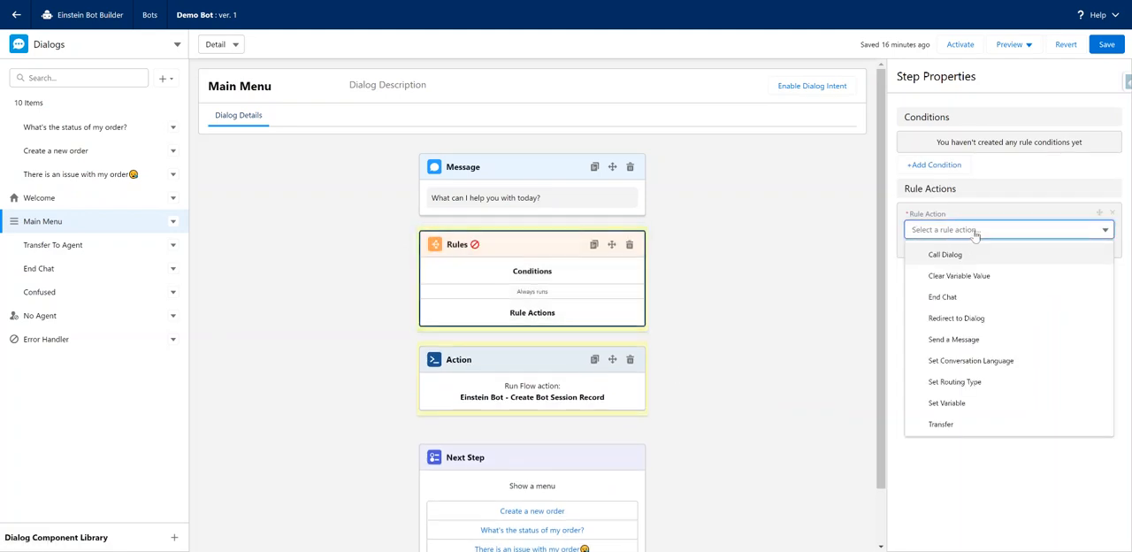
left_click(934, 165)
left_click(1003, 160)
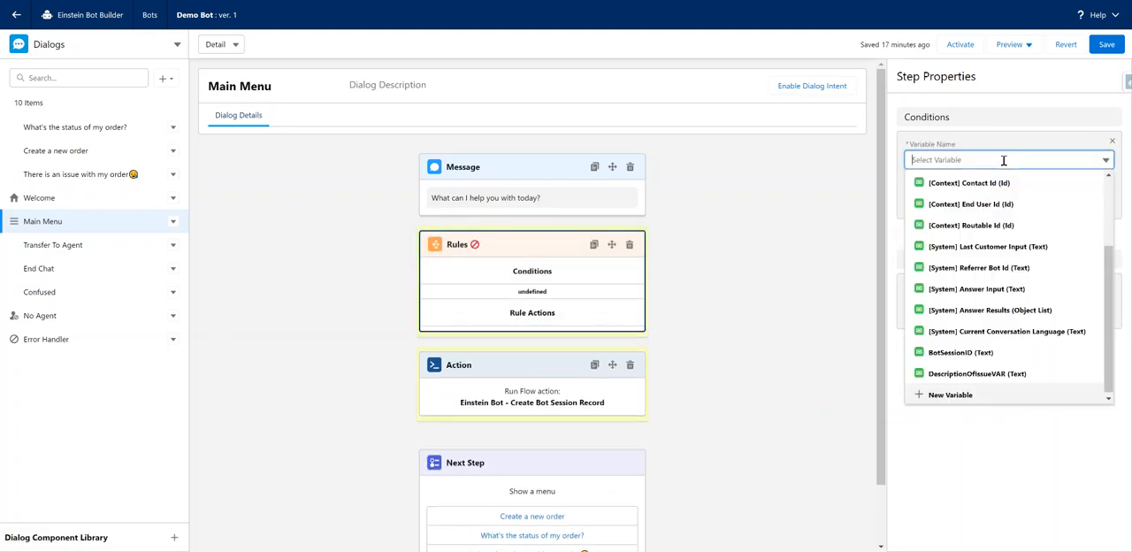
left_click(977, 355)
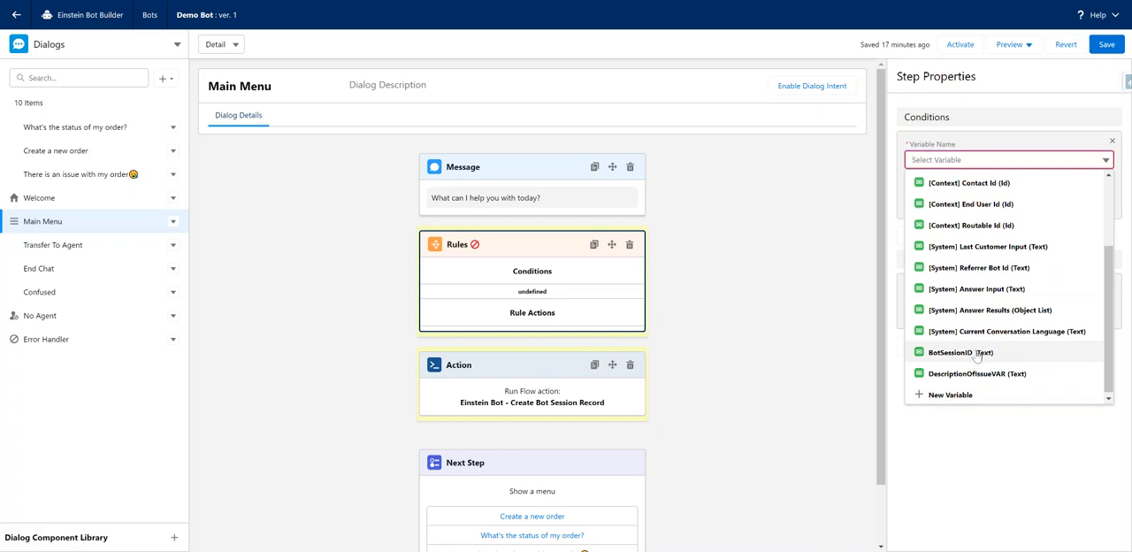
left_click(968, 194)
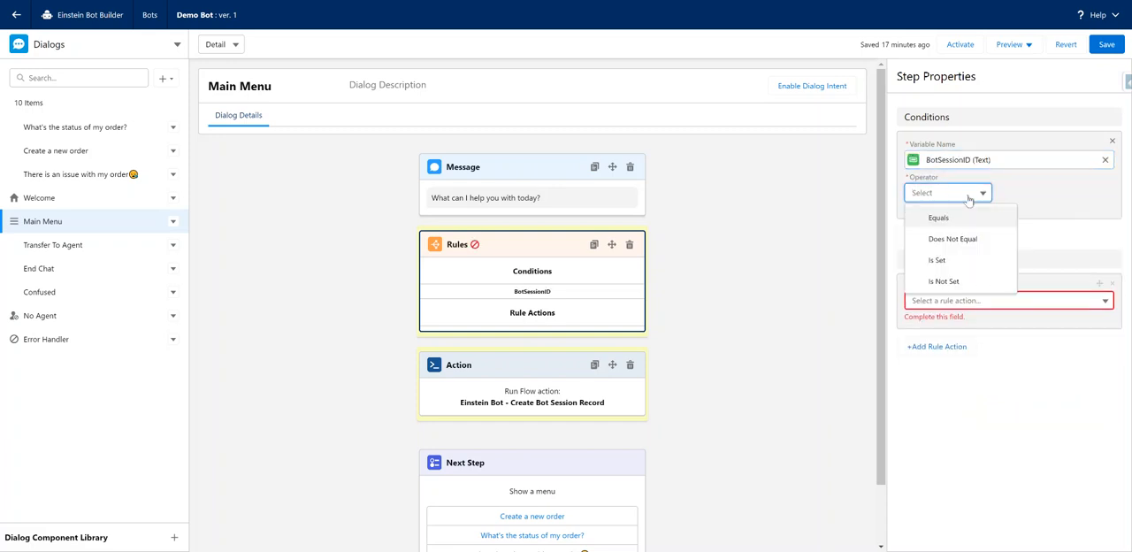
left_click(994, 241)
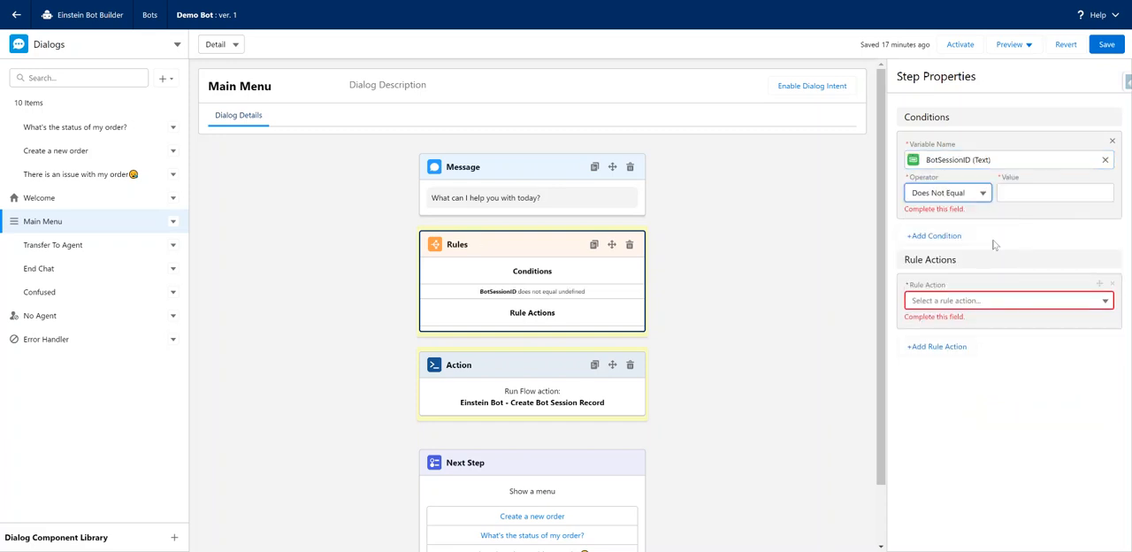
left_click(1068, 213)
left_click(991, 301)
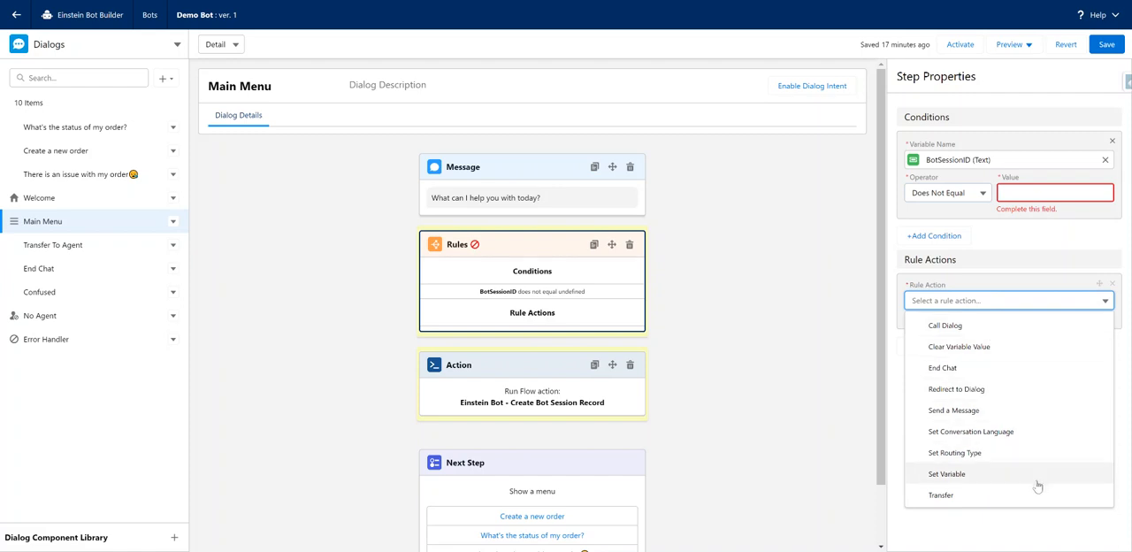
left_click(1031, 251)
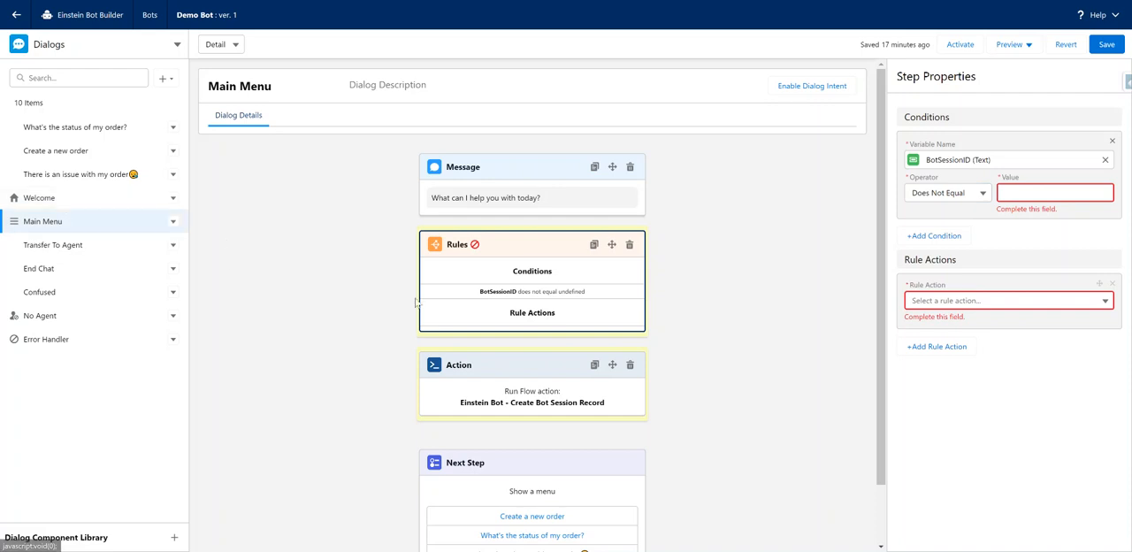
left_click(1070, 192)
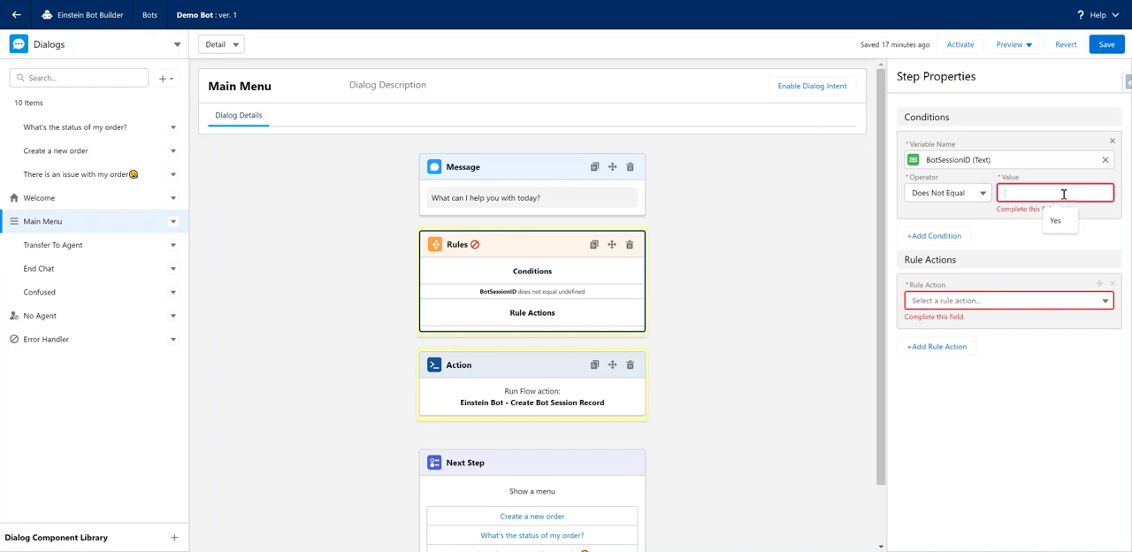
left_click(964, 196)
left_click(976, 217)
left_click(1011, 191)
Set the BotSessionID condition's operator to Is Not Set and the rule action to Call Dialog.
left_click(956, 195)
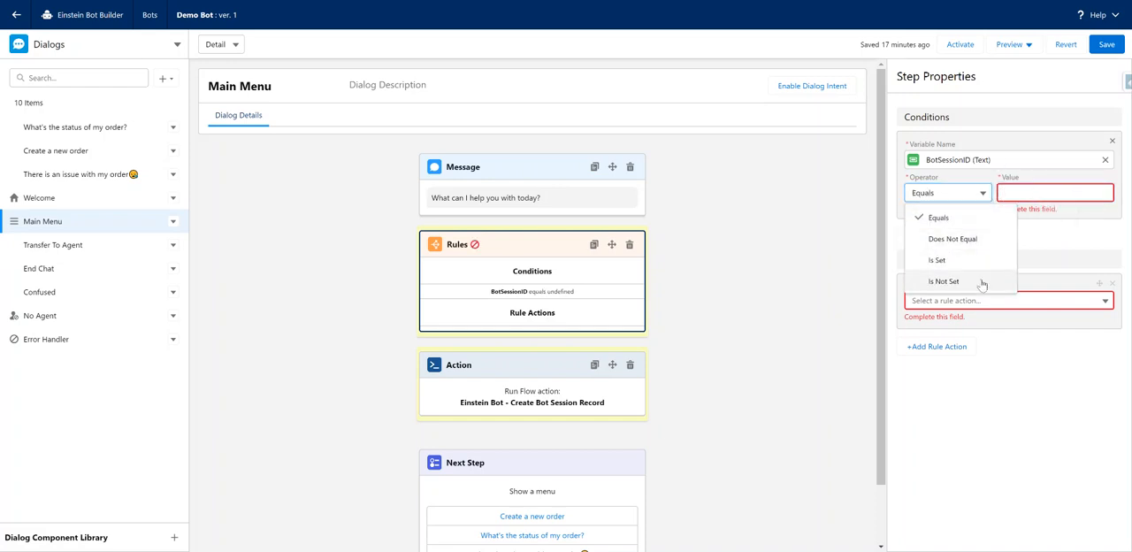
left_click(944, 281)
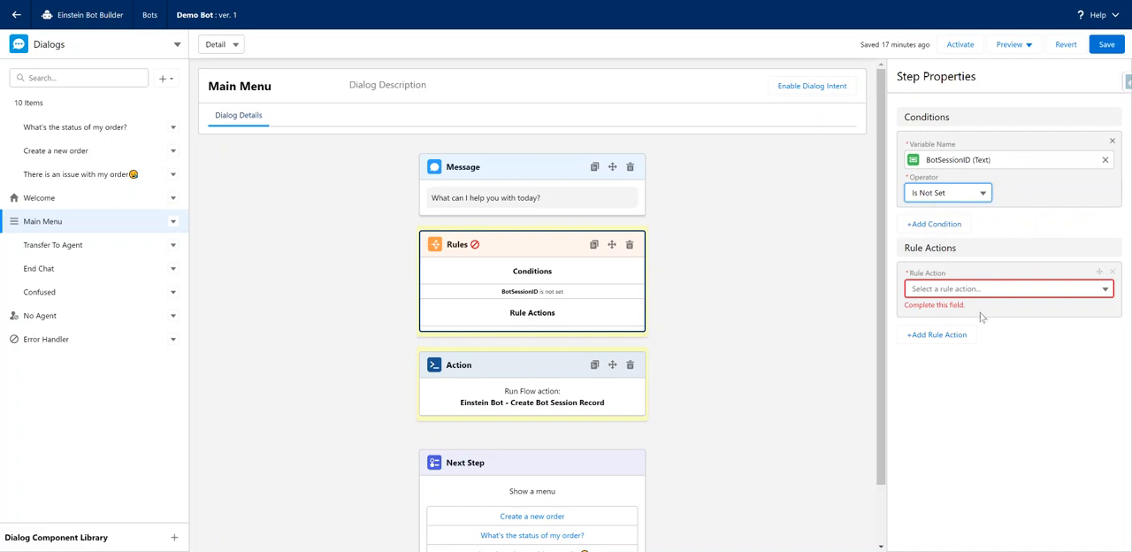
left_click(962, 291)
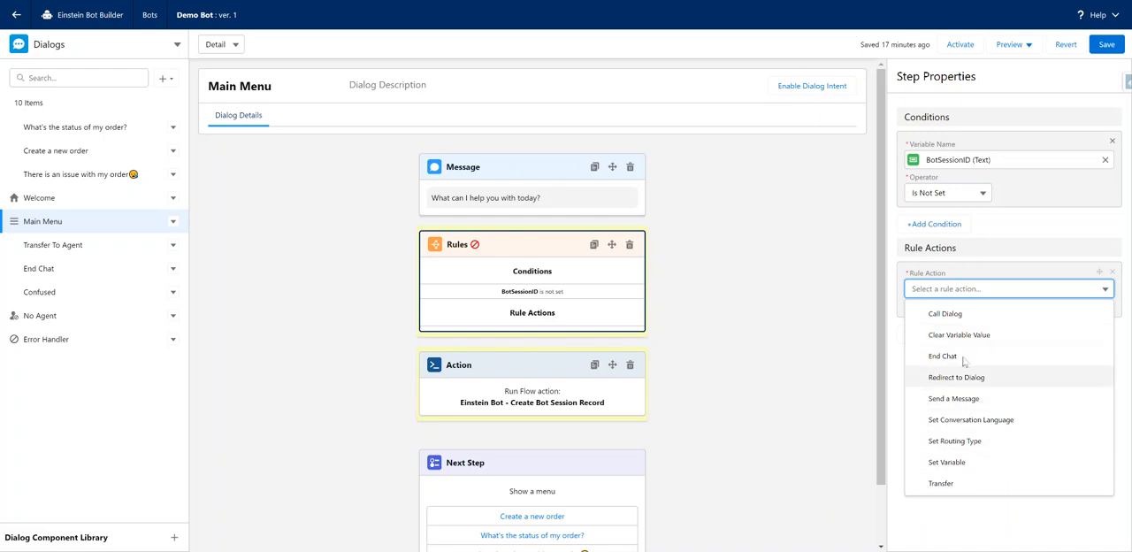
left_click(959, 315)
Create a new dialog named Create Bot Session as the dialog that the rule calls.
left_click(993, 321)
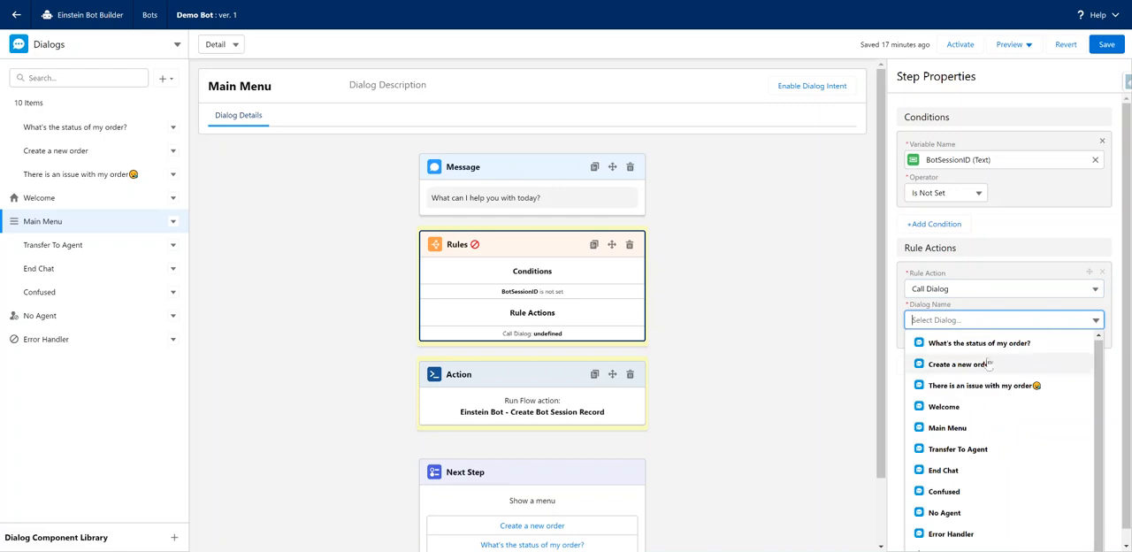
left_click(959, 538)
type("Create Bot Session")
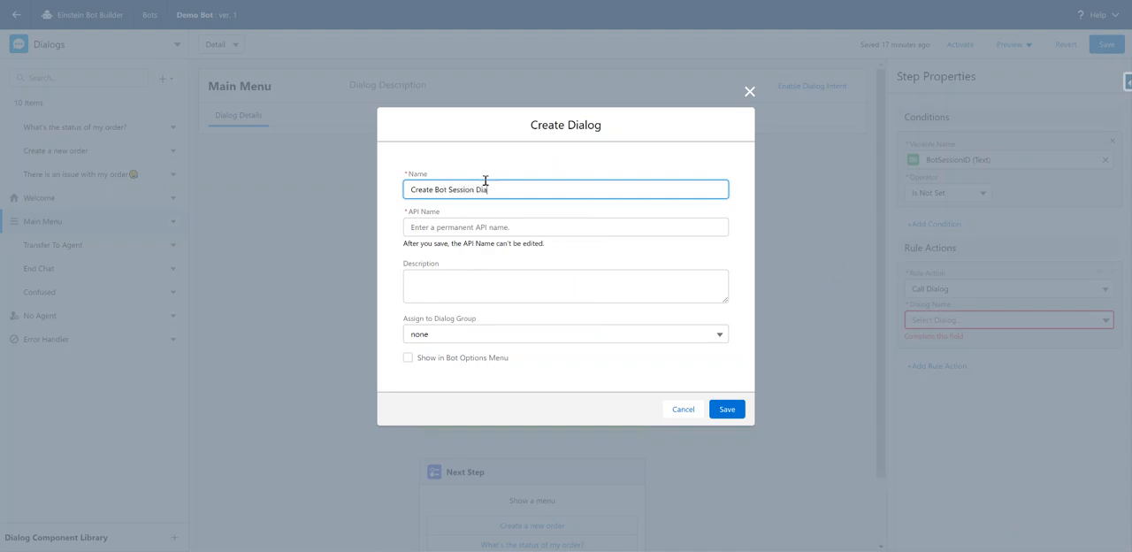
left_click(631, 268)
left_click(727, 410)
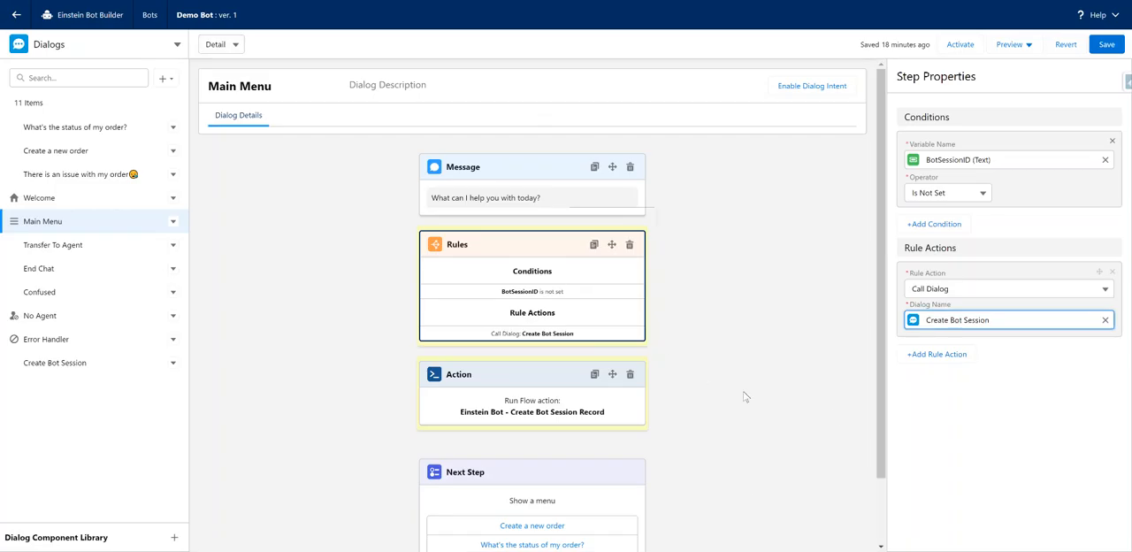
Delete the Create Bot Session Record flow action from the Main Menu dialog and save the bot.
left_click(630, 374)
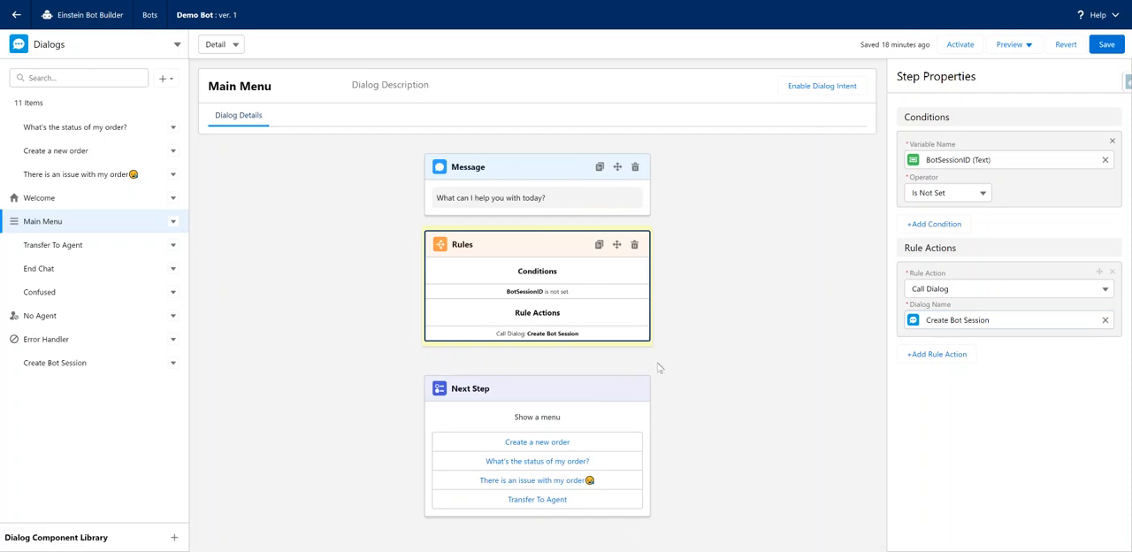
left_click(1106, 44)
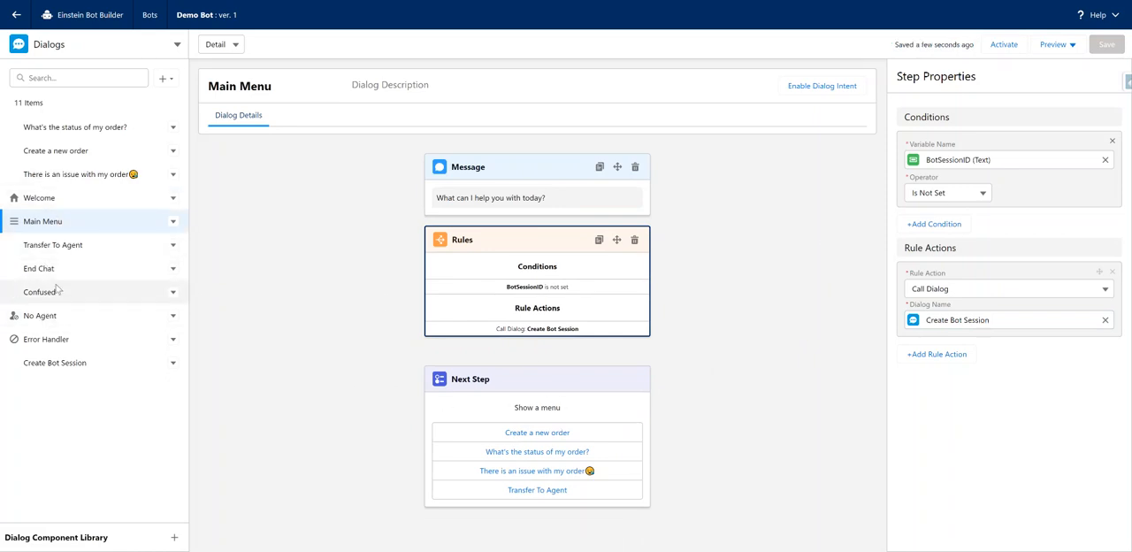
Set the Create Bot Session dialog's next step to show a menu with What's the status of my order? and Create a new order.
left_click(68, 372)
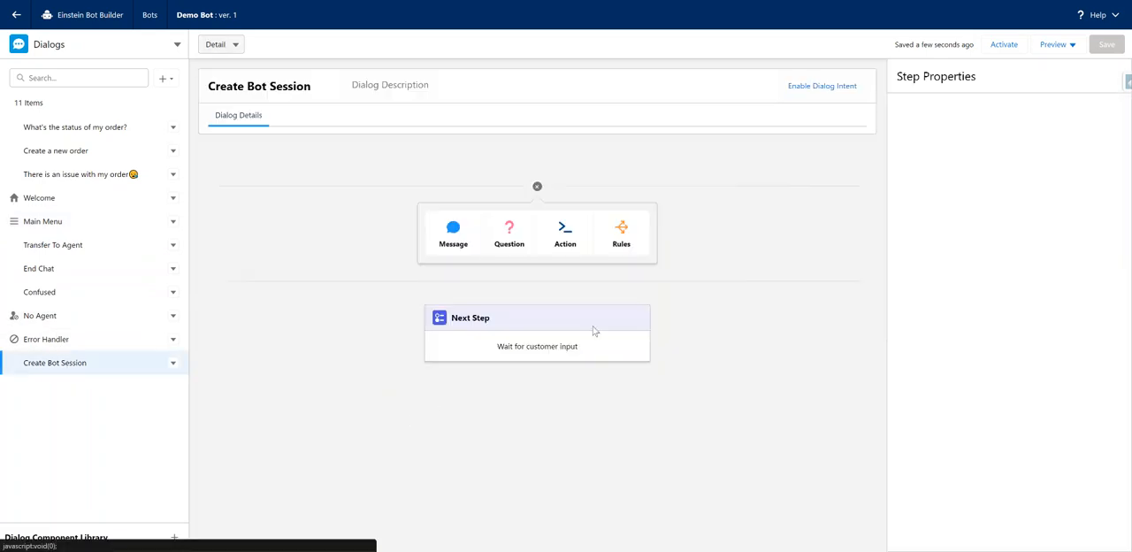
left_click(531, 334)
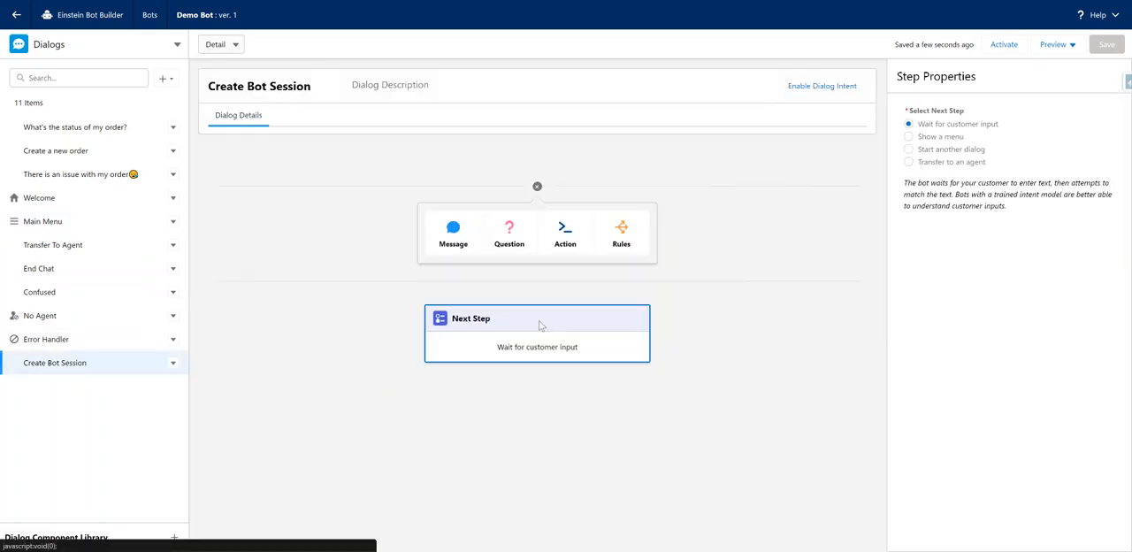
left_click(952, 140)
left_click(960, 211)
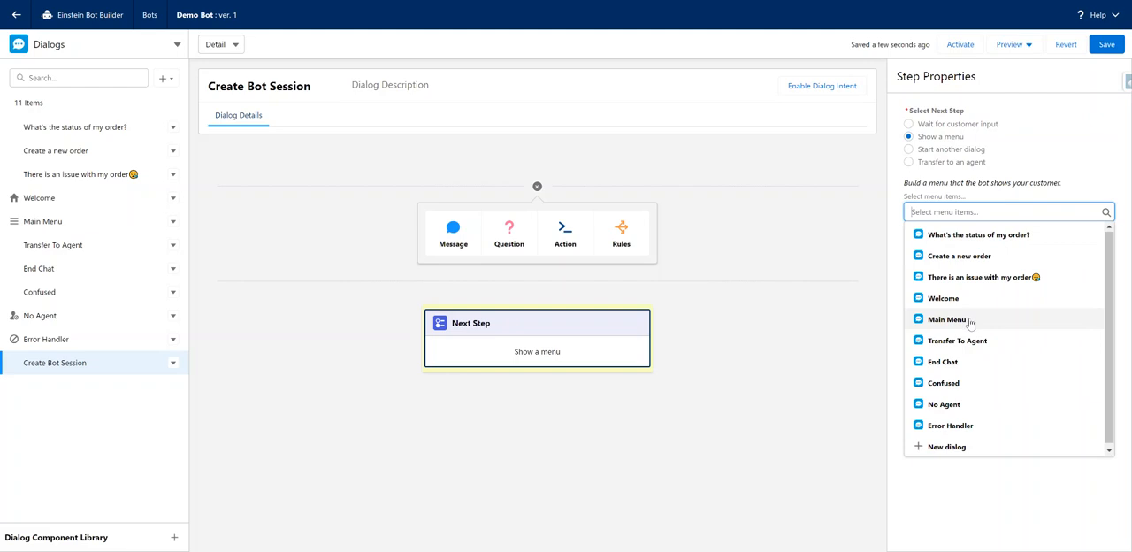
left_click(966, 235)
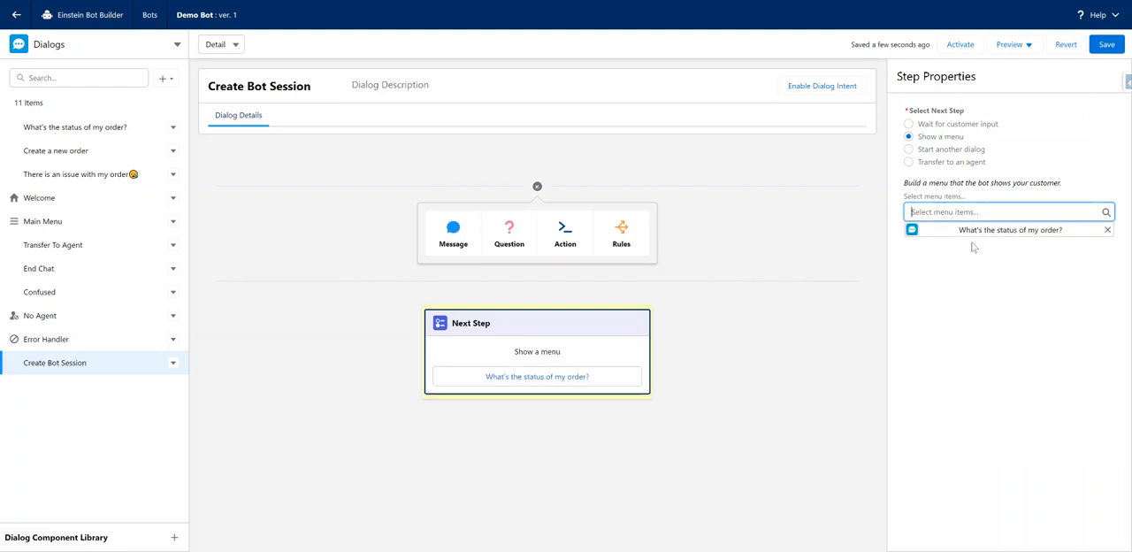
left_click(945, 210)
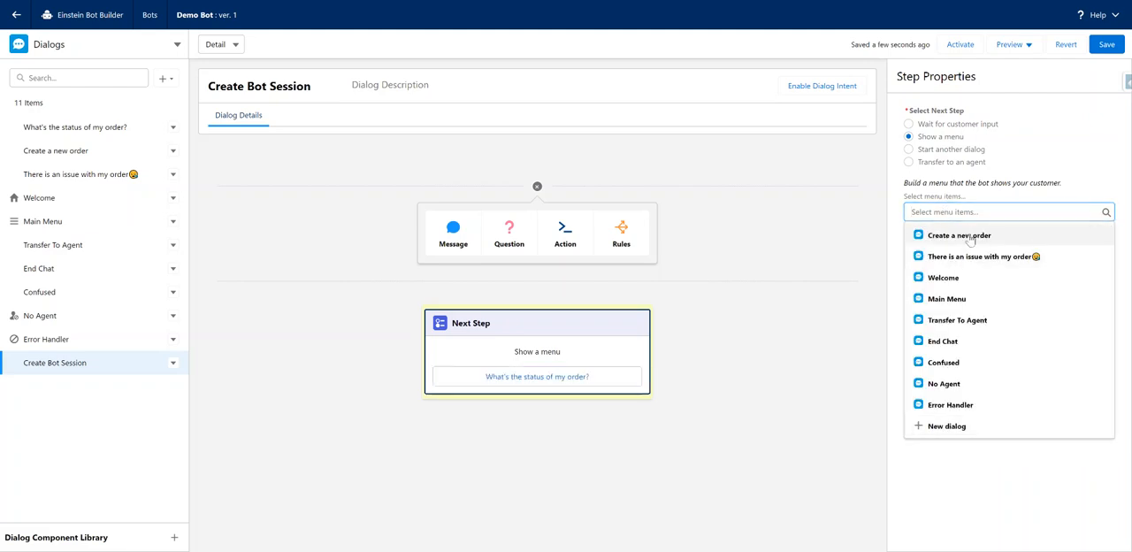
left_click(968, 237)
Add There is an issue with my order and Transfer To Agent to the Create Bot Session dialog's menu.
left_click(966, 212)
left_click(967, 237)
left_click(960, 213)
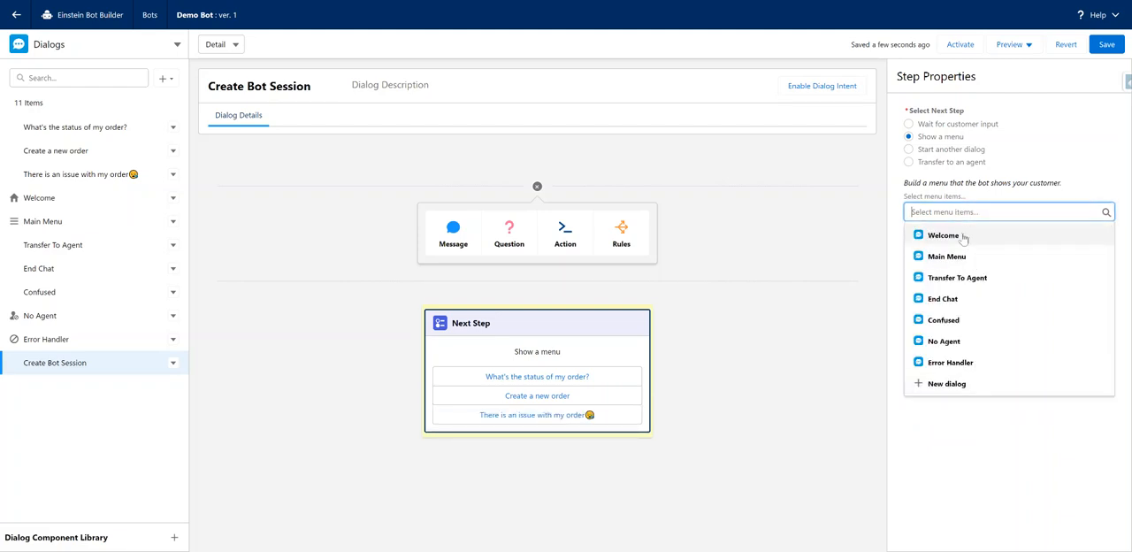
left_click(984, 278)
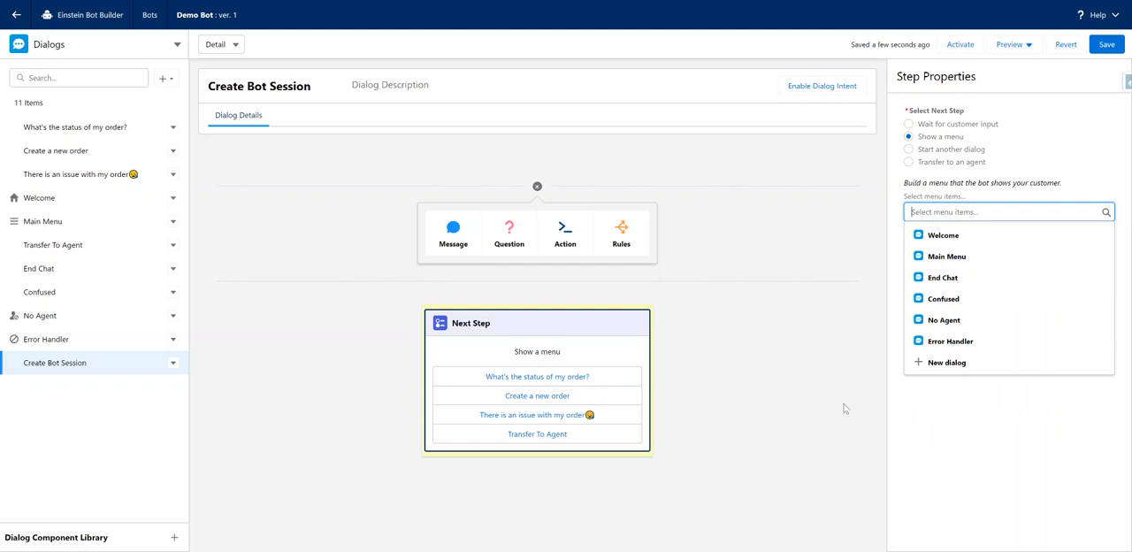
left_click(1016, 389)
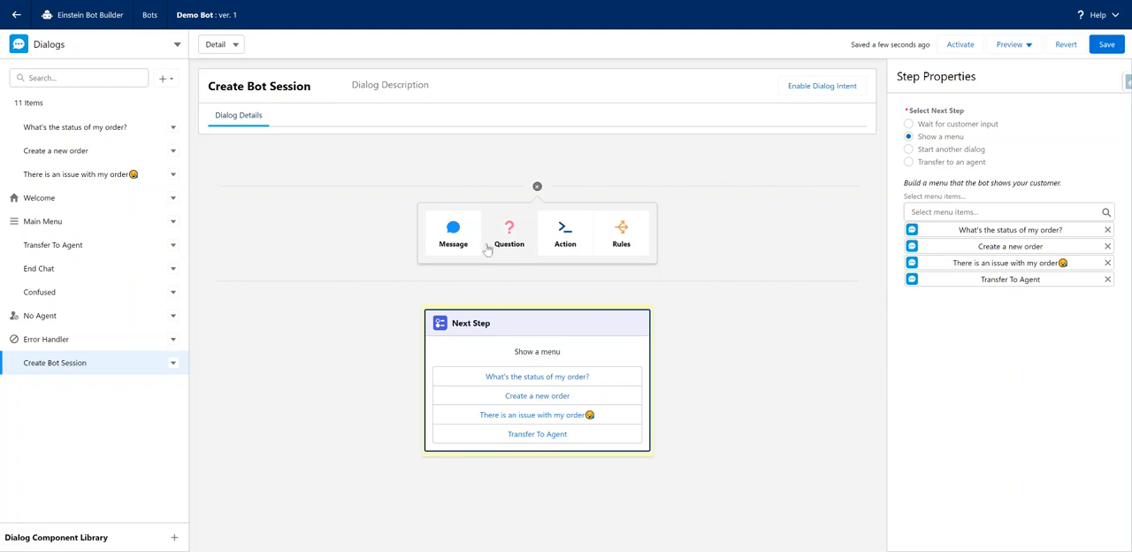
Add a Flow action running Einstein Bot - Create Bot Session Record before the next step in the Create Bot Session dialog.
left_click(566, 235)
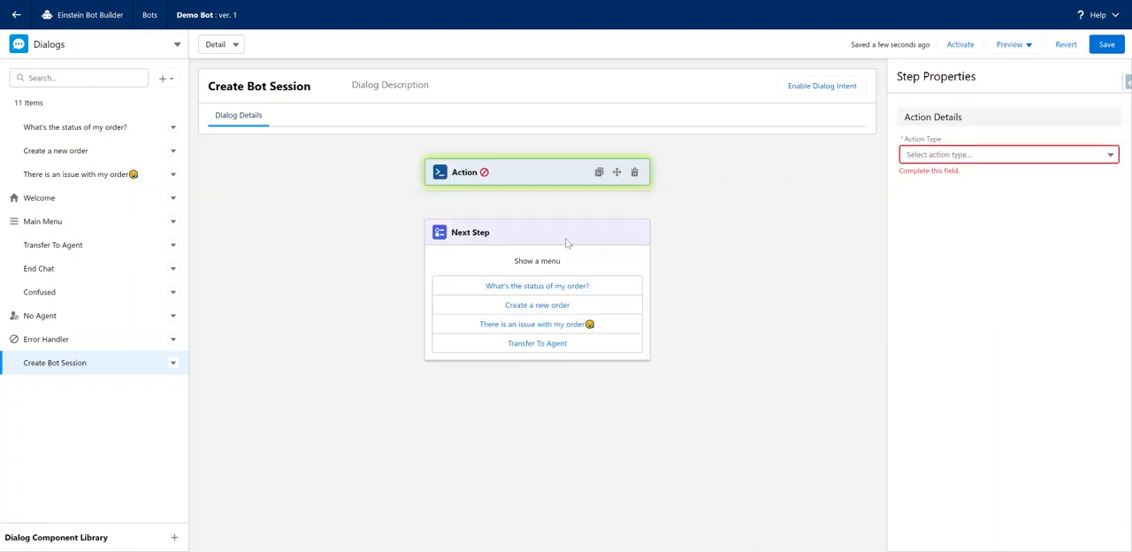
left_click(982, 155)
scroll(961, 242, "down", 5)
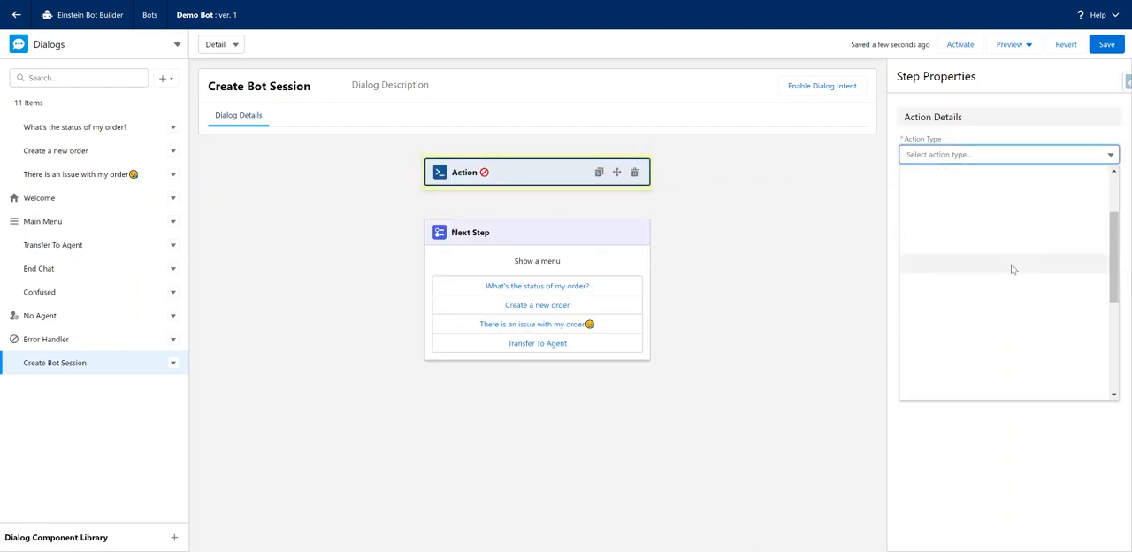
left_click(1005, 303)
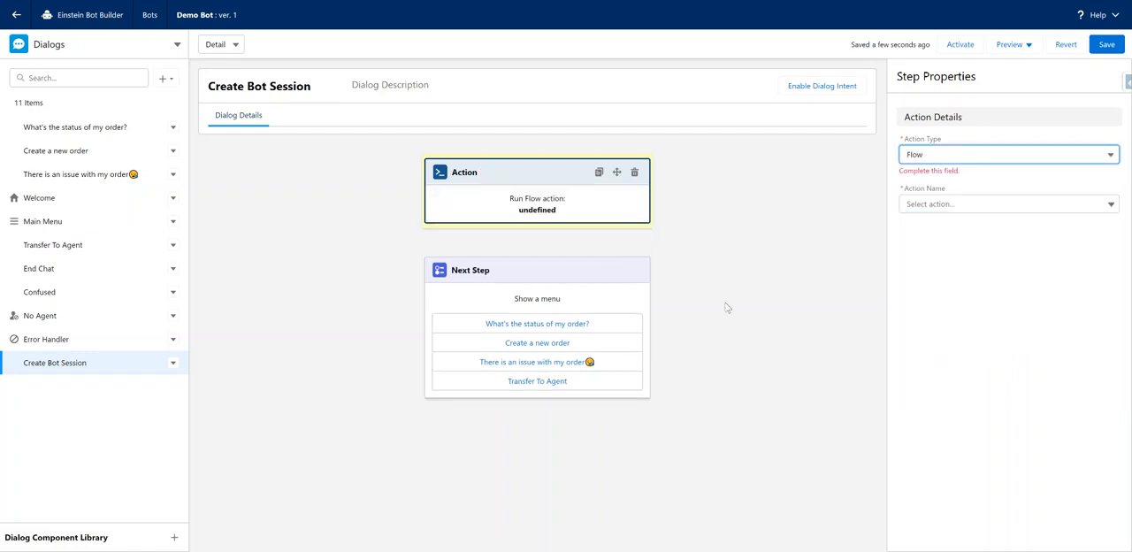
left_click(1021, 189)
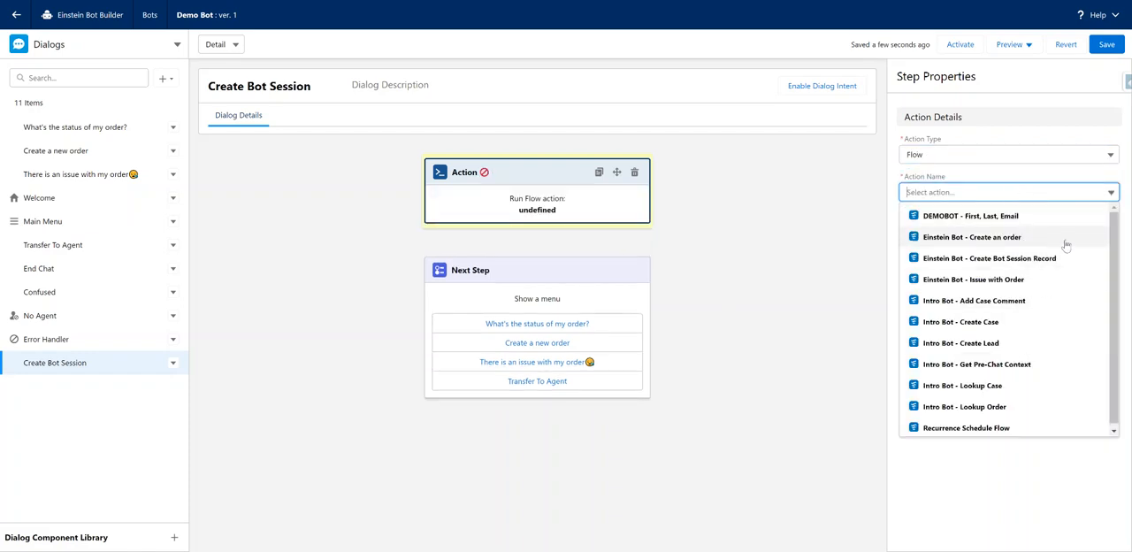
left_click(989, 259)
Map the action's BotSessionId output to the BotSessionID text variable and save the bot.
left_click(979, 297)
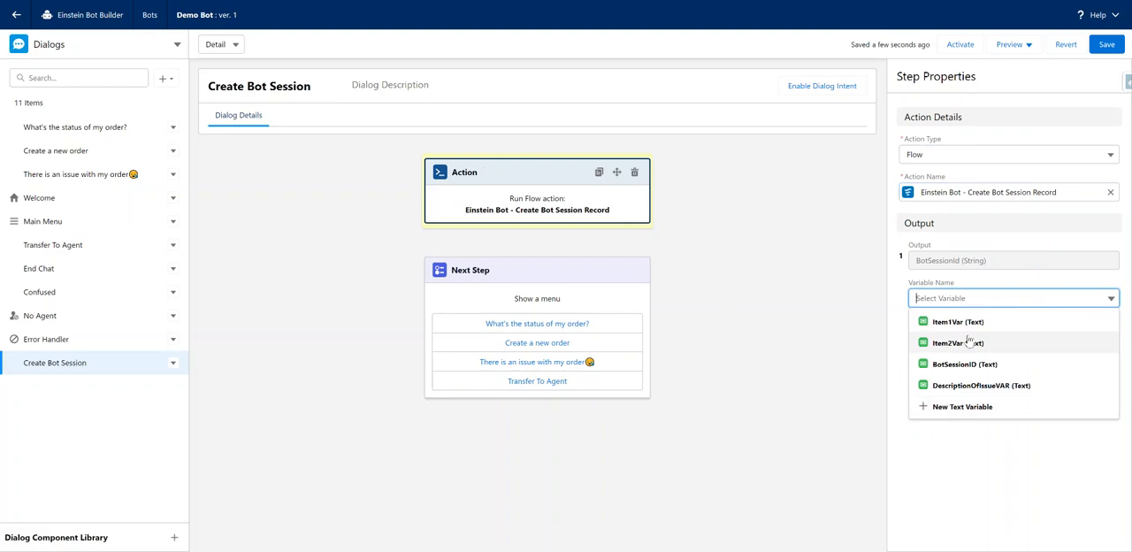
left_click(1002, 365)
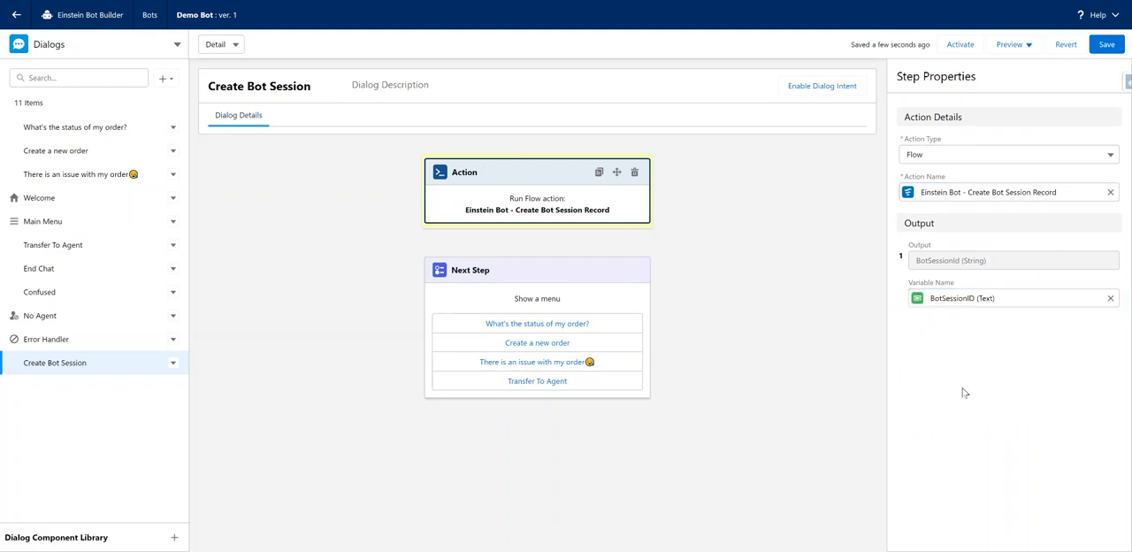
left_click(1097, 49)
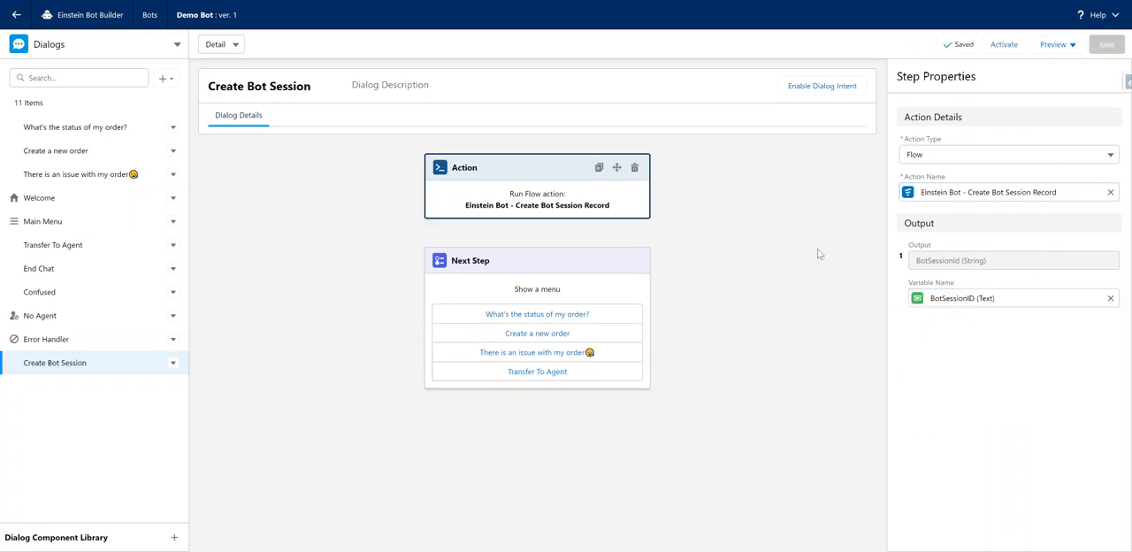
Examine the order issue dialog's question response storage and the input variables of its Einstein Bot - Issue with Order action.
left_click(61, 151)
left_click(73, 129)
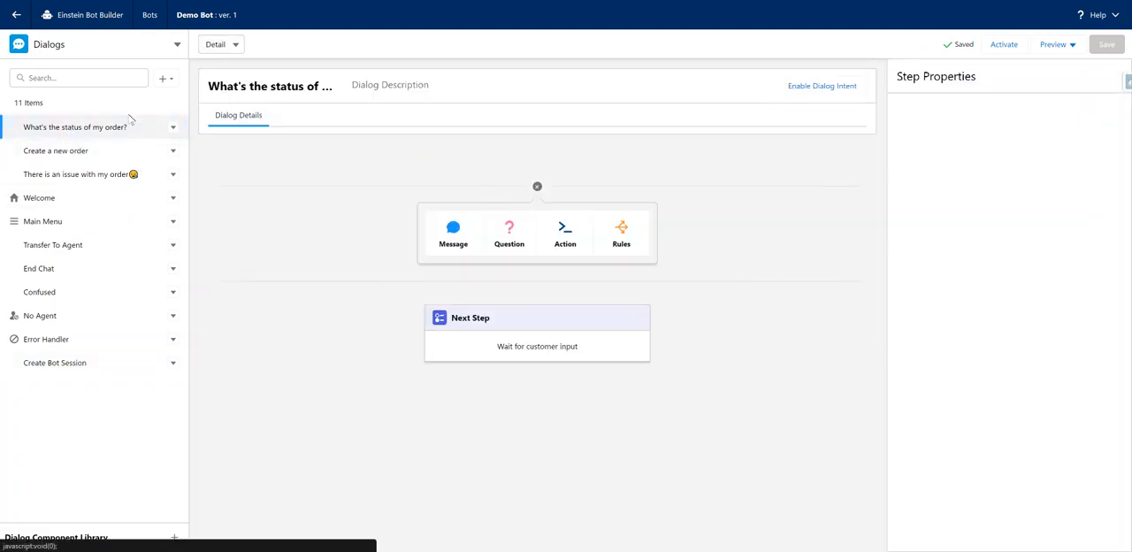
left_click(73, 174)
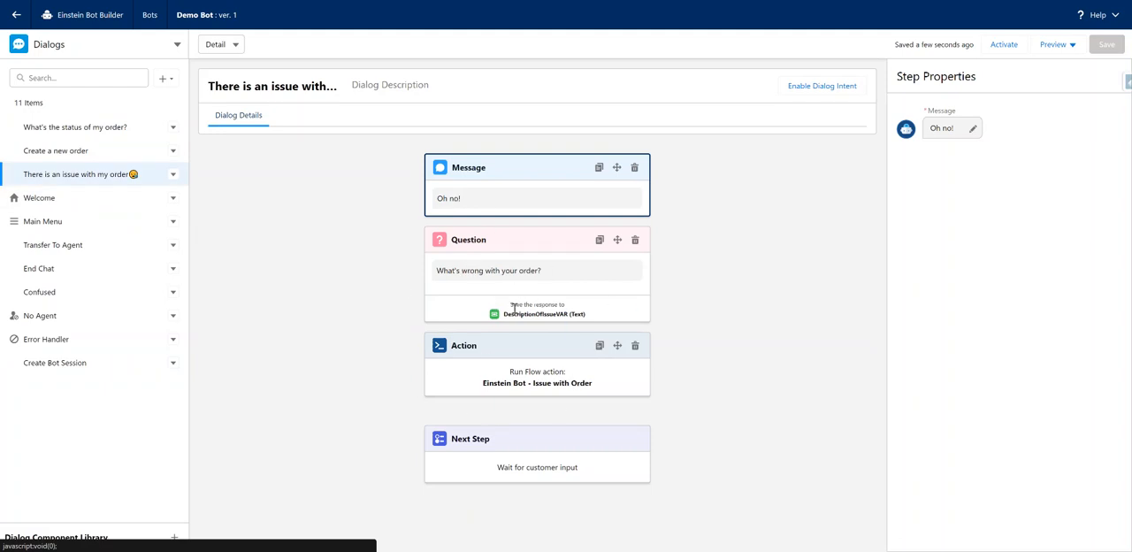
left_click_drag(507, 305, 606, 324)
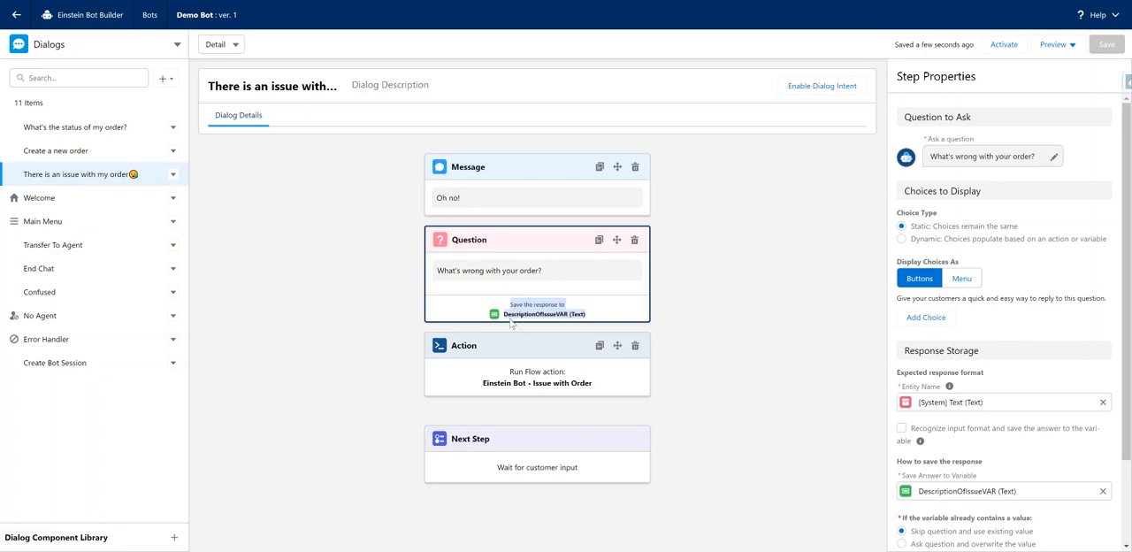
left_click(598, 382)
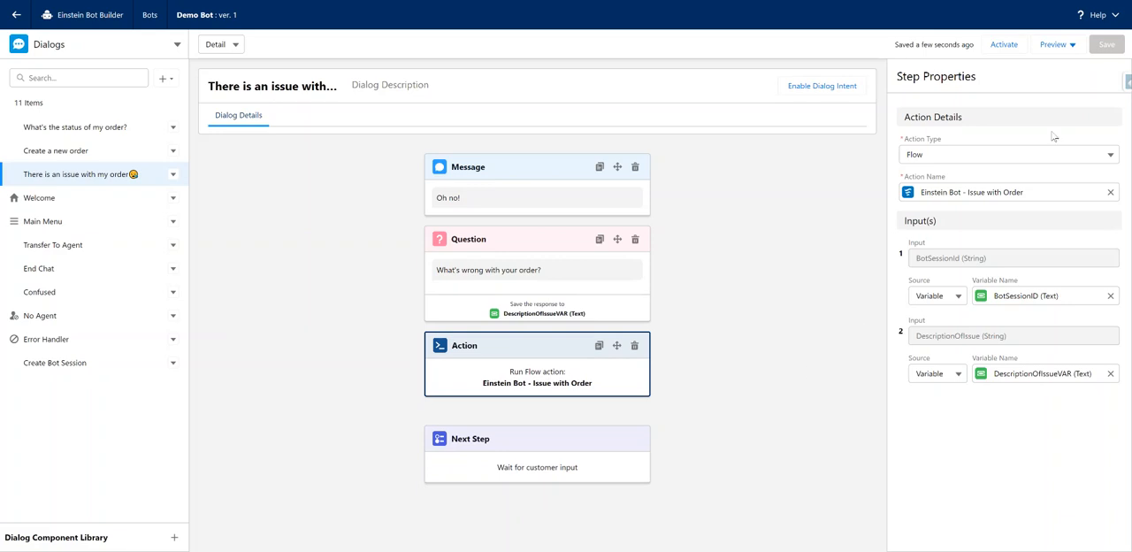
Activate the Demo Bot, and refresh the Bot Sessions list in the Service Console.
left_click(1006, 45)
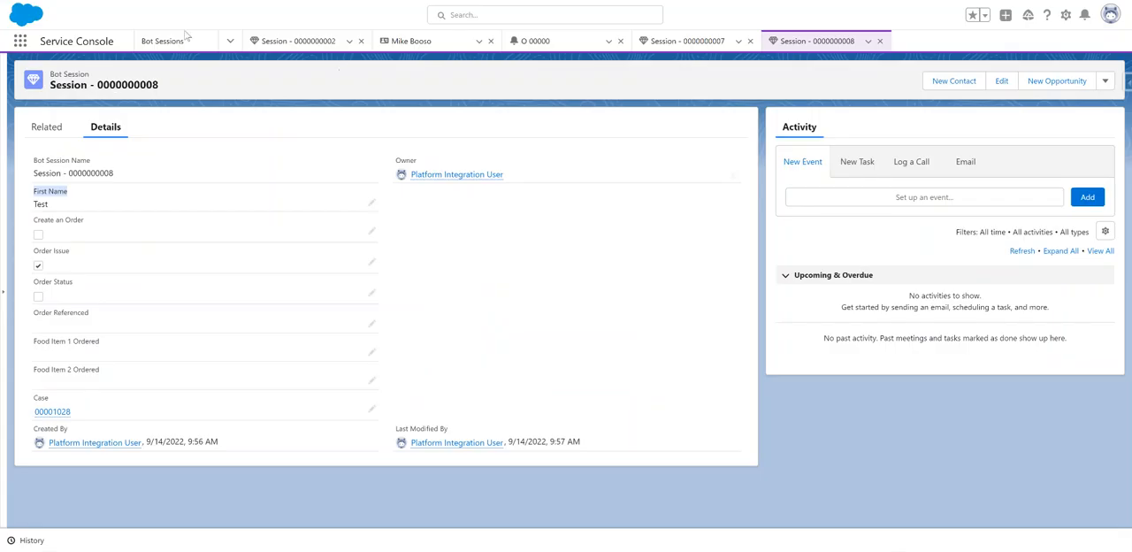
left_click(176, 41)
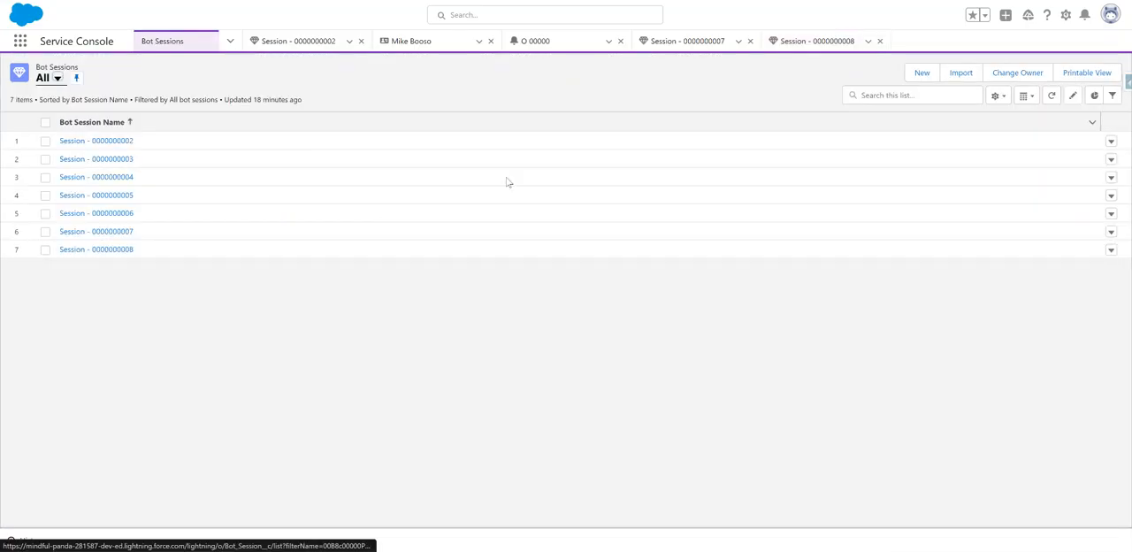
left_click(1051, 95)
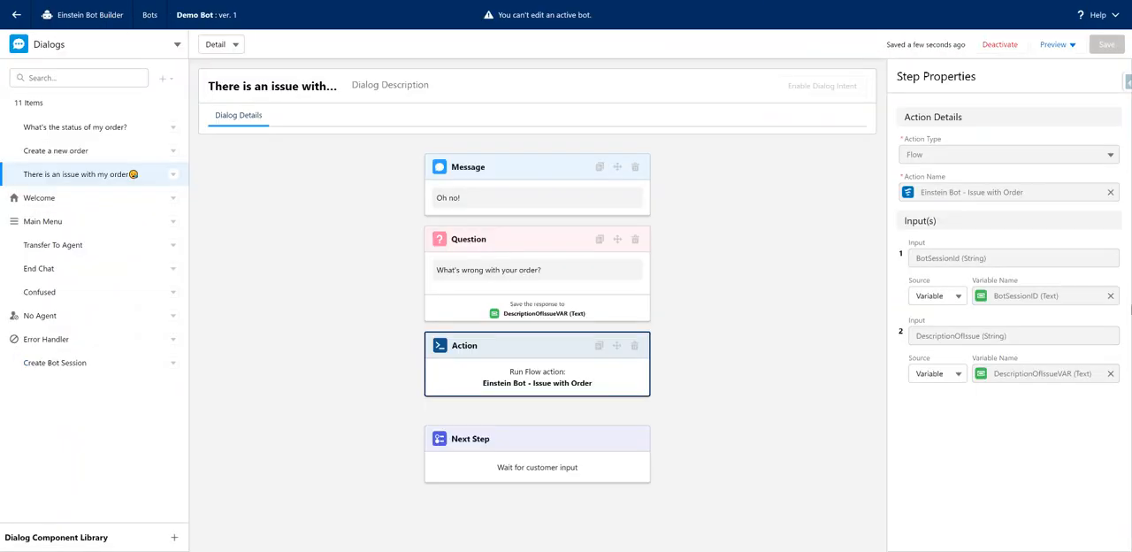
Open the Demo Bot preview in the Einstein Bot Builder and start a chat session.
left_click(1057, 45)
left_click(1048, 71)
left_click(1050, 282)
left_click(1004, 310)
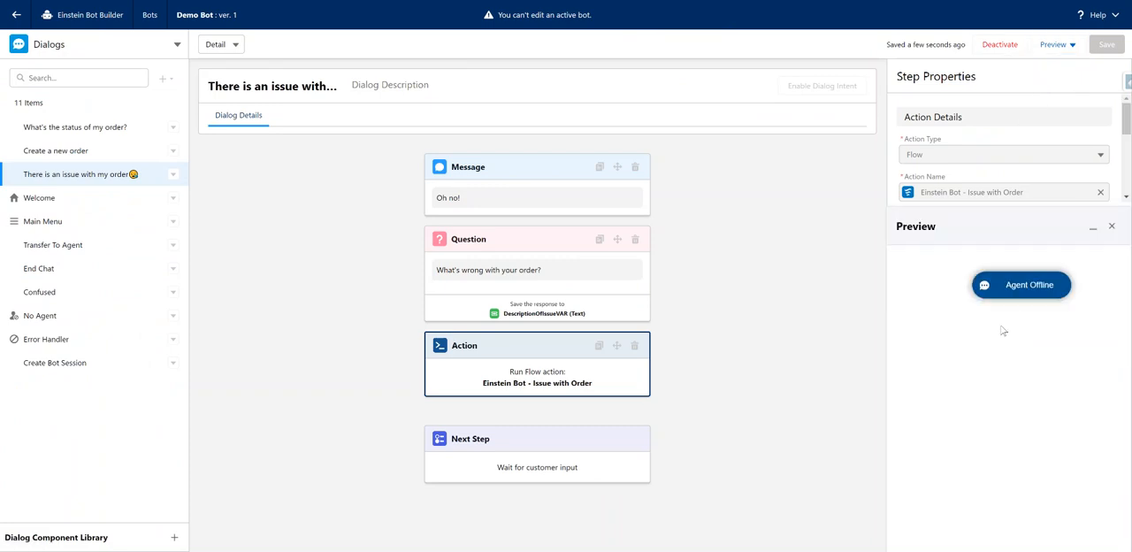
left_click(1037, 290)
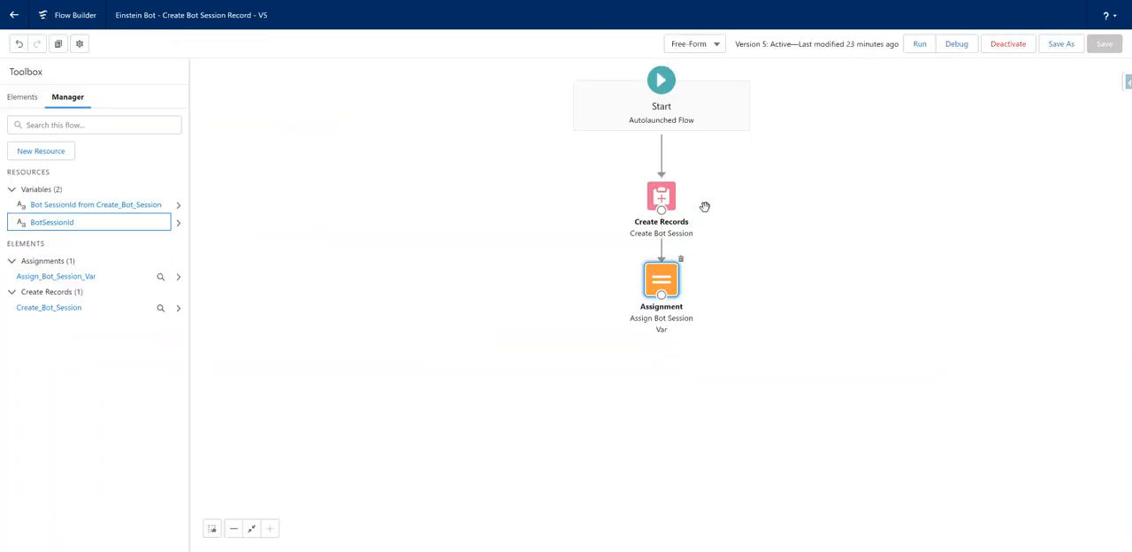
Examine the Create Bot Session and Assign Bot Session Var elements in the Einstein Bot - Create Bot Session Record flow.
left_click(663, 199)
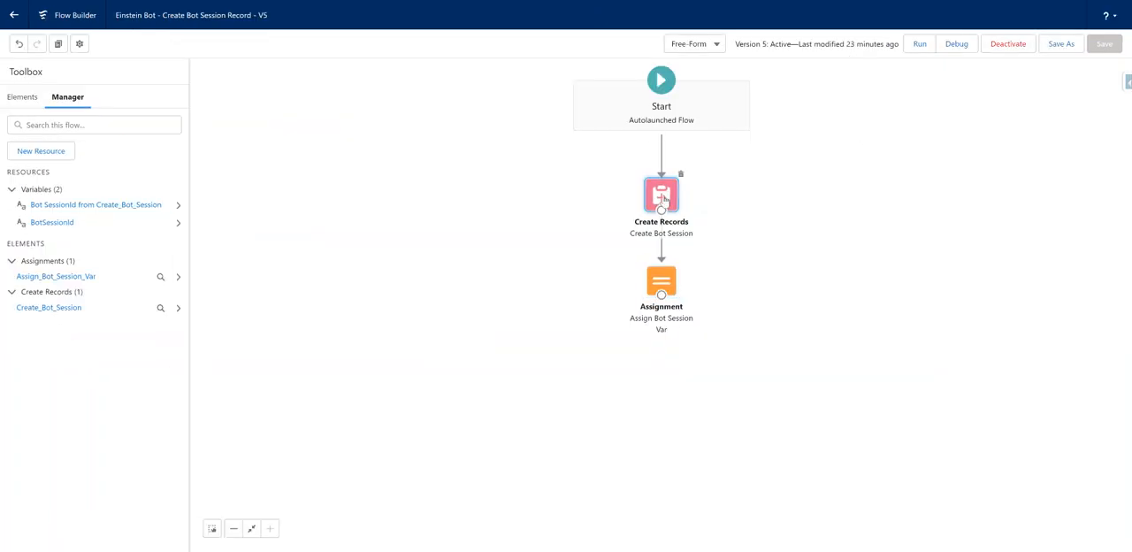
double_click(663, 199)
left_click(808, 51)
double_click(670, 198)
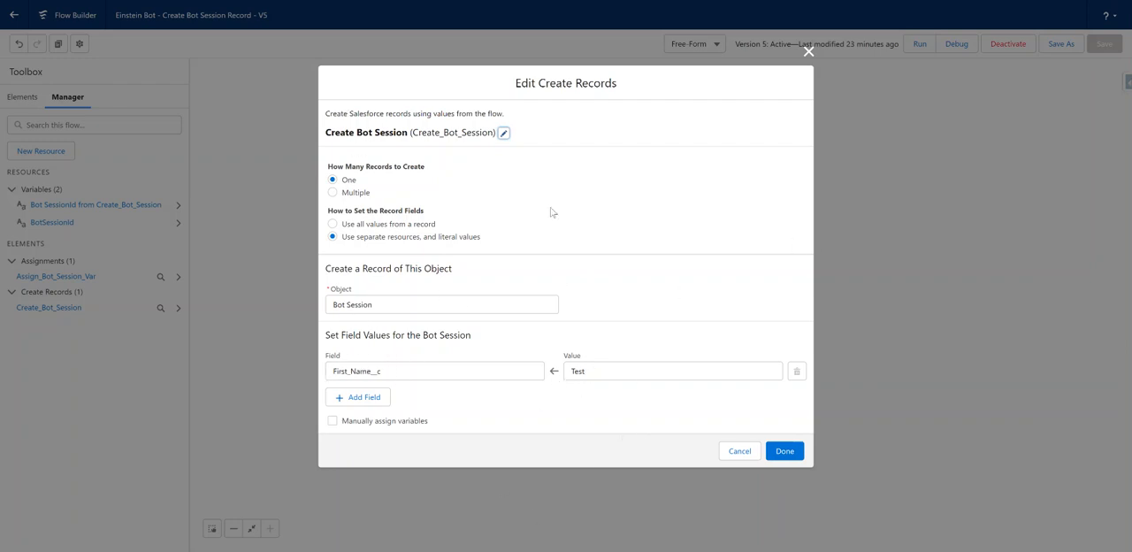
left_click(780, 452)
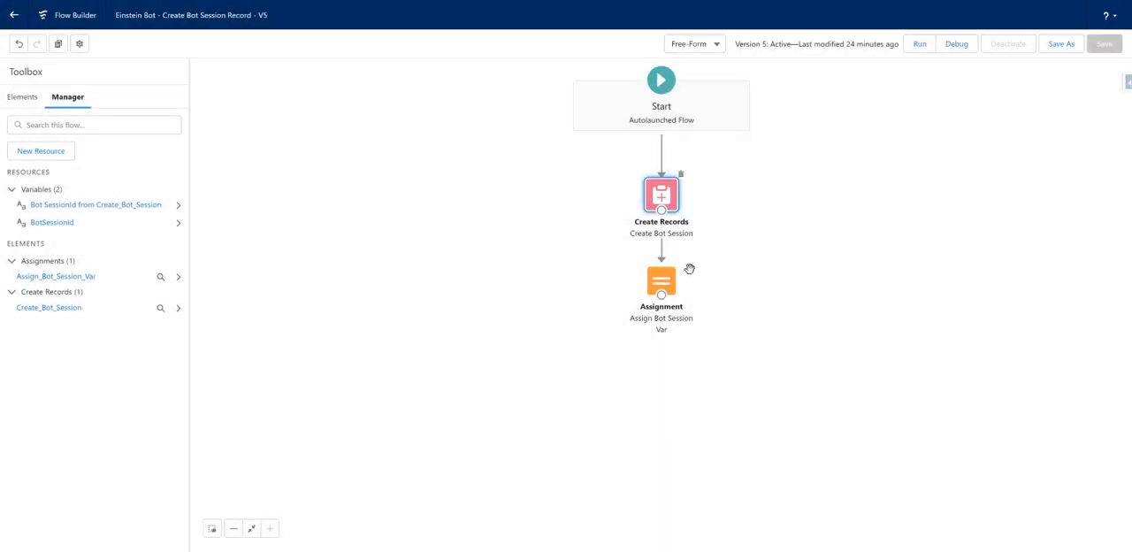
double_click(670, 290)
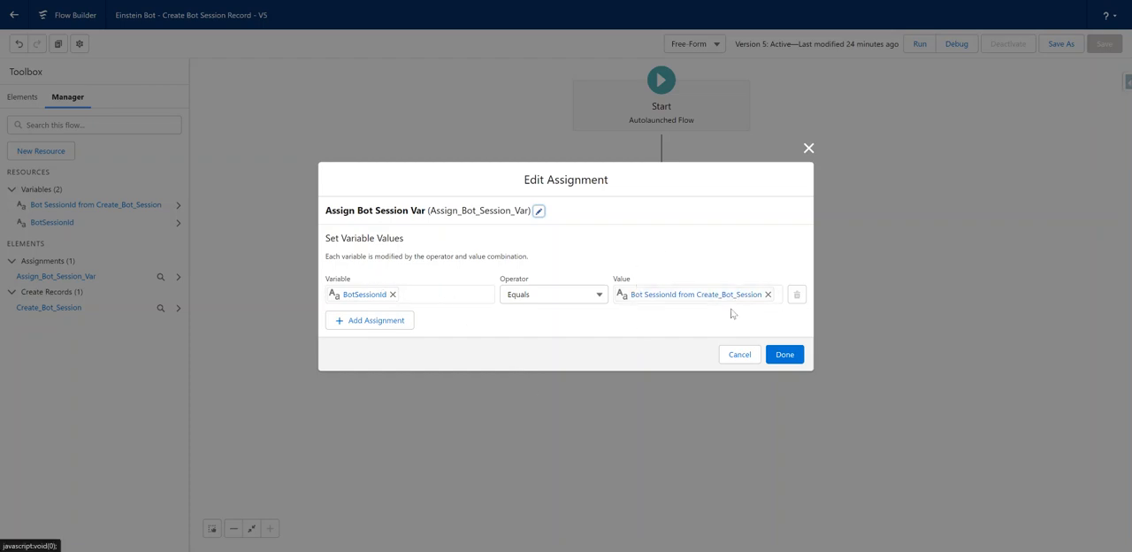
left_click(784, 353)
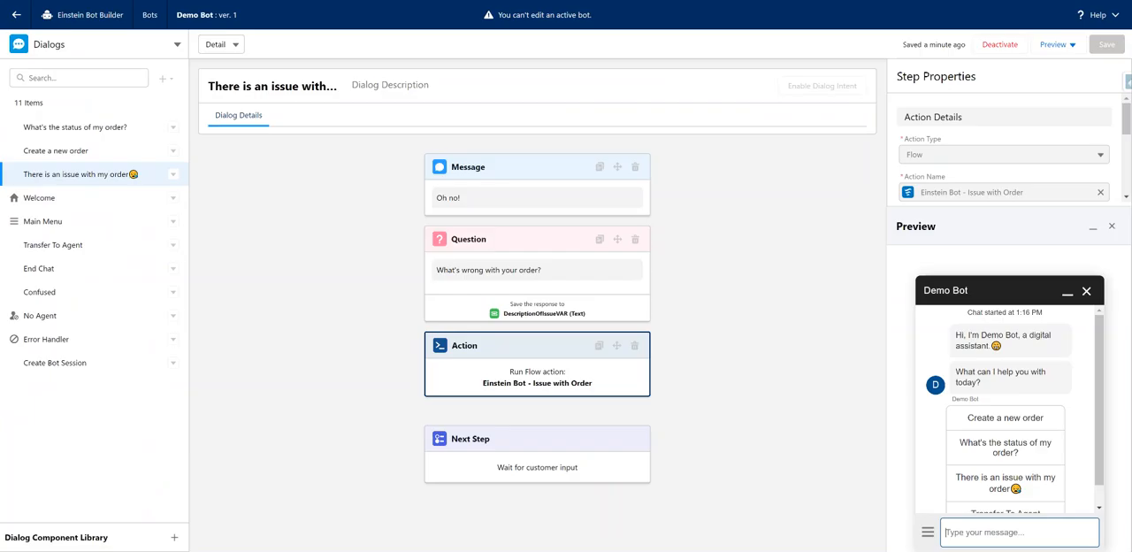
Choose There is an issue with my order in the preview chat and answer the bot's question with Food was cold.
scroll(1008, 431, "down", 1)
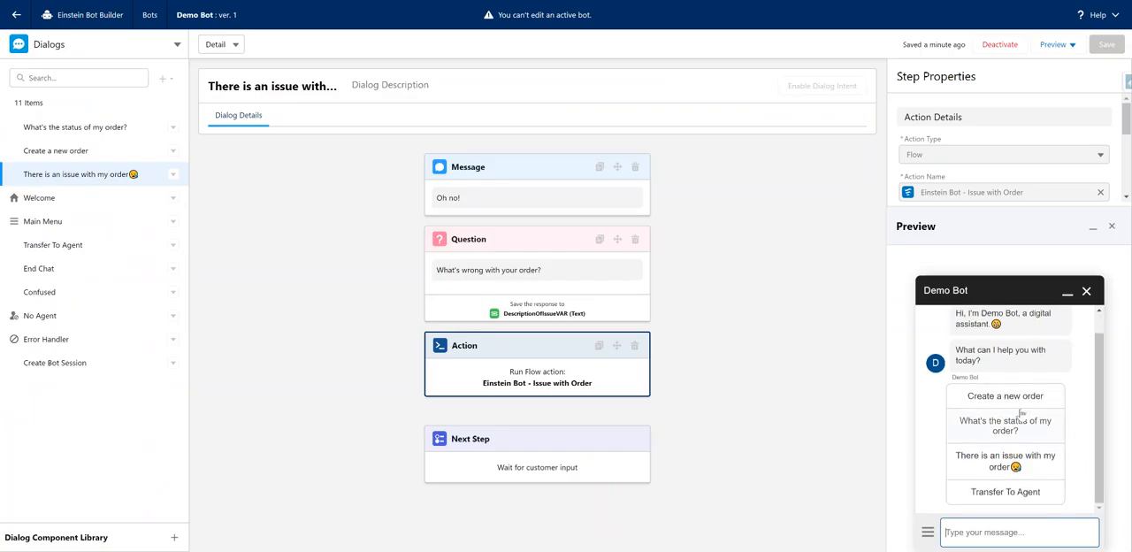
left_click(989, 454)
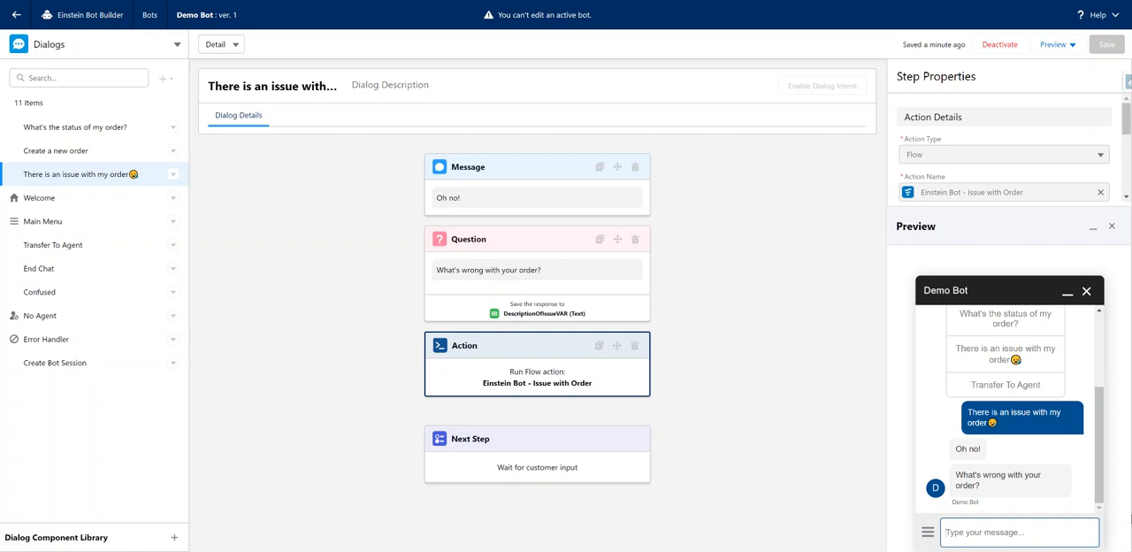
type("The")
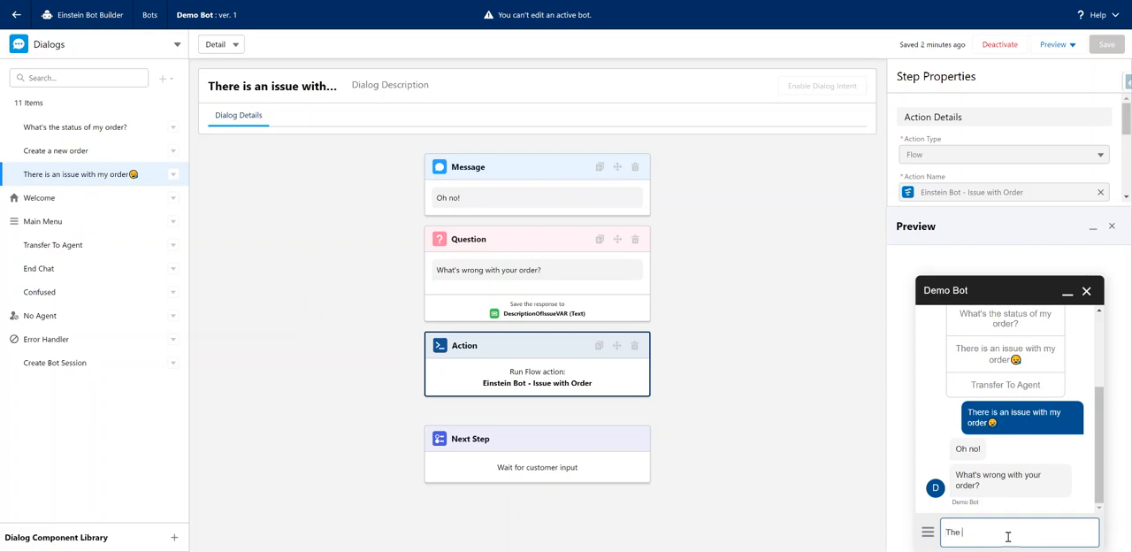
key("BackSpace")
key("BackSpace")
key("BackSpace")
key("BackSpace")
type("Food was cold")
key("Return")
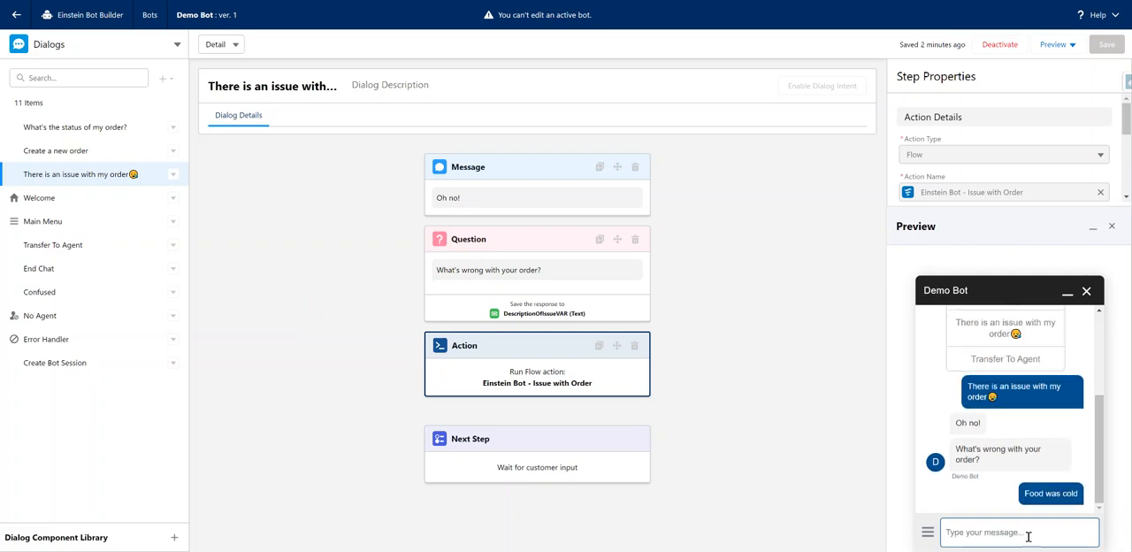
Refresh the Bot Sessions list in the Service Console and check the newest session record's First Name and Order Issue fields.
left_click(540, 467)
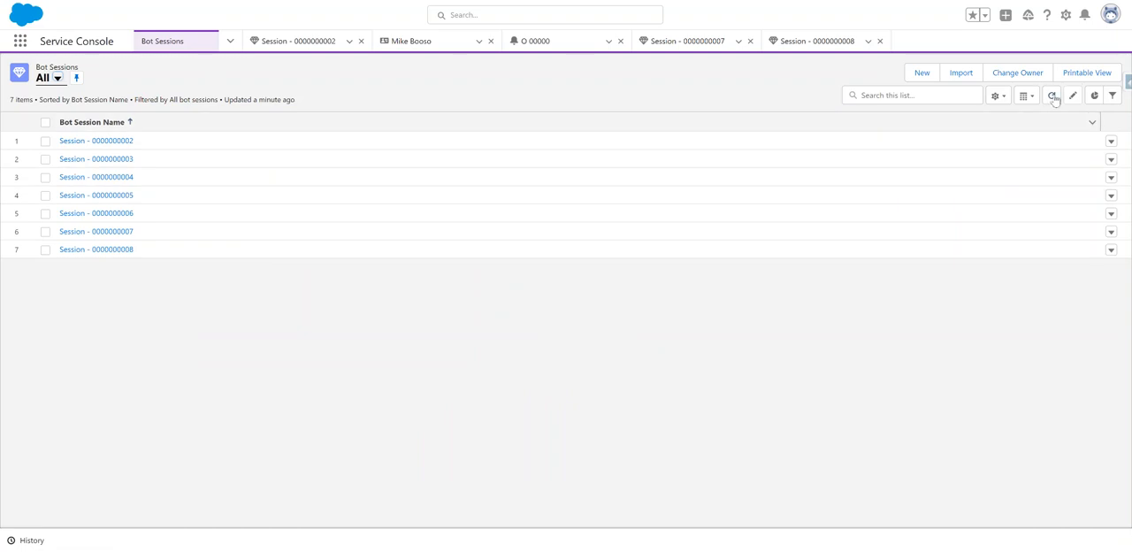
left_click(1053, 96)
left_click(97, 267)
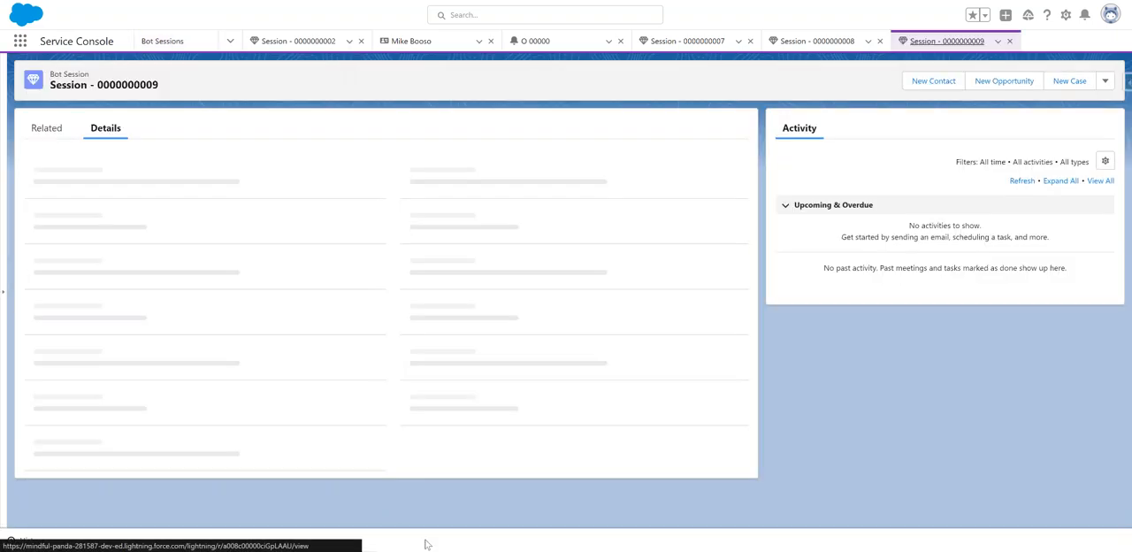
double_click(34, 205)
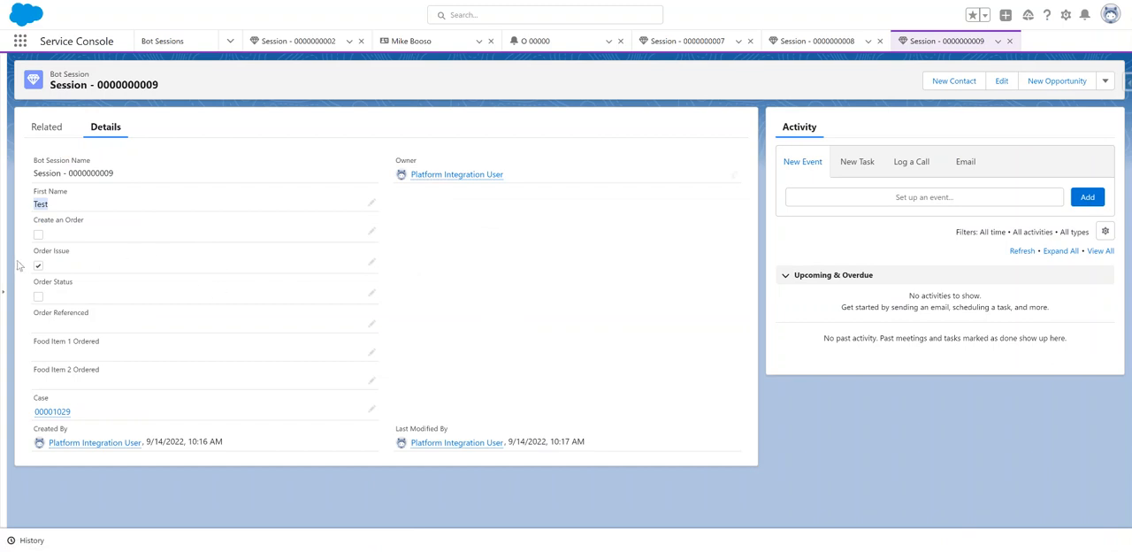
left_click_drag(34, 251, 98, 262)
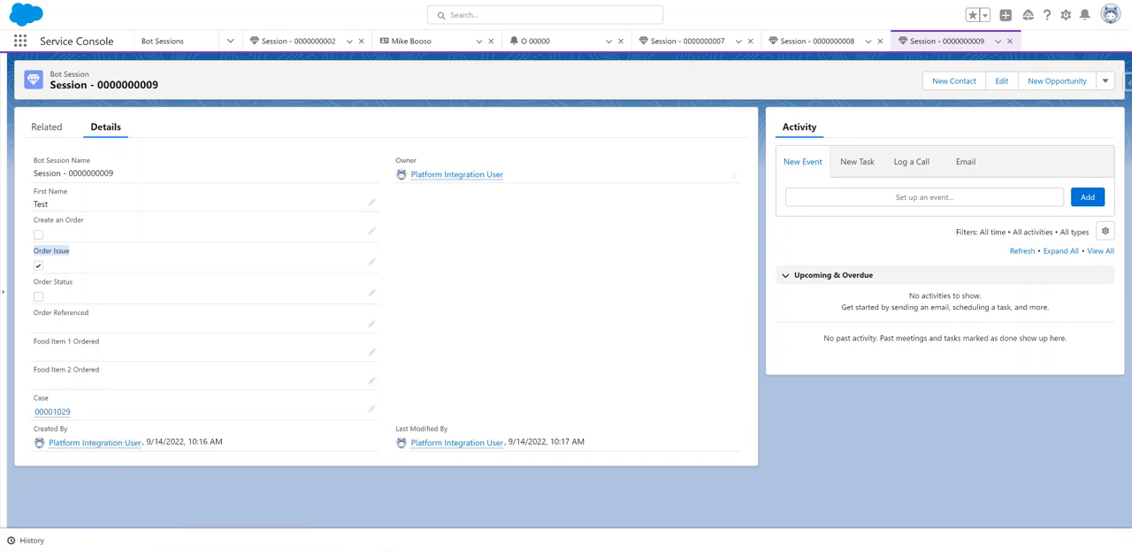
Inspect the Get Bot Session element's record filter in the Einstein Bot - Issue with Order flow.
left_click(595, 1)
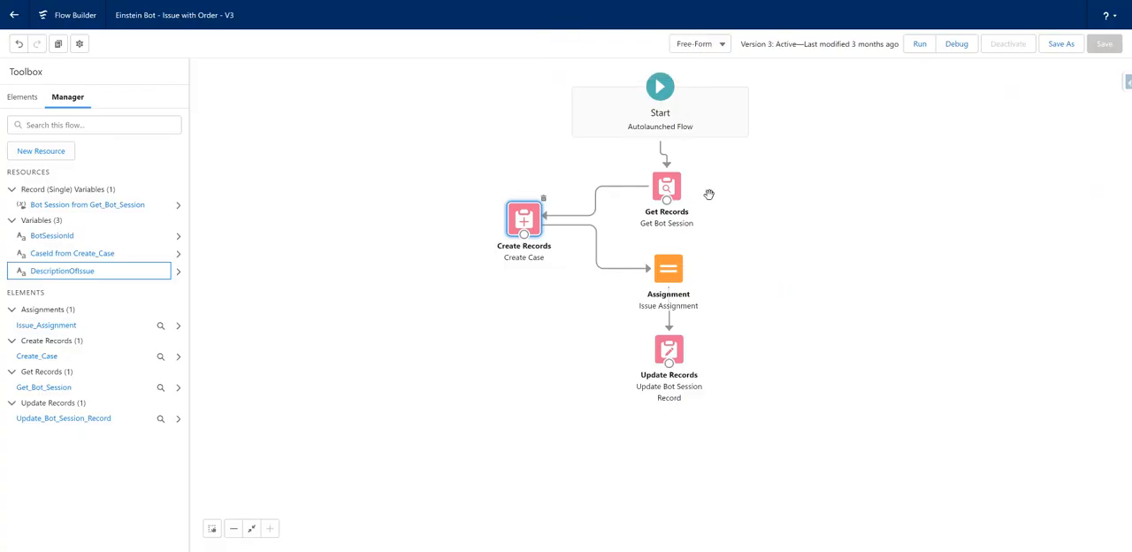
left_click_drag(153, 15, 533, 73)
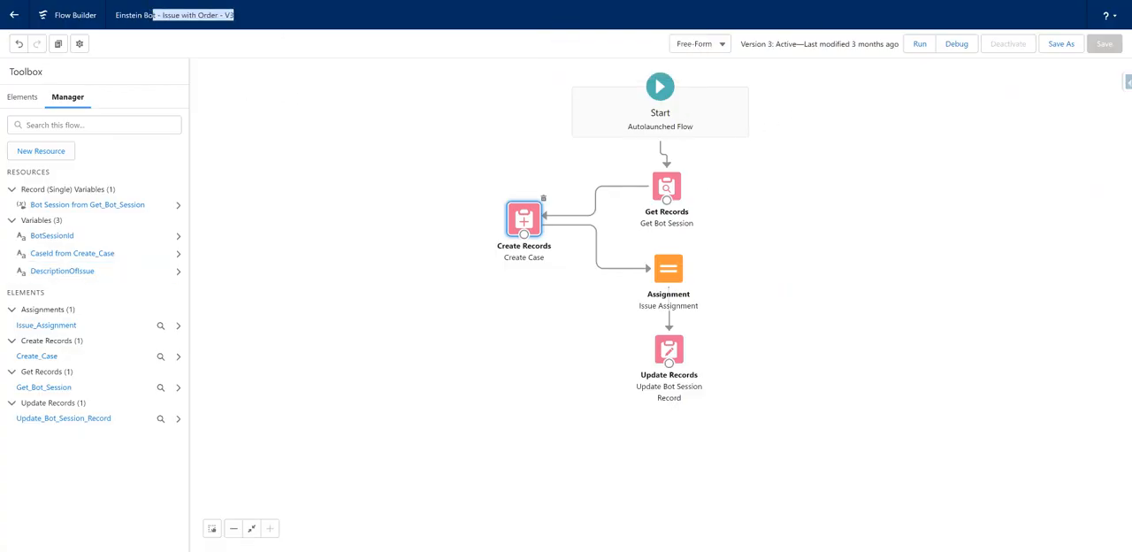
double_click(678, 188)
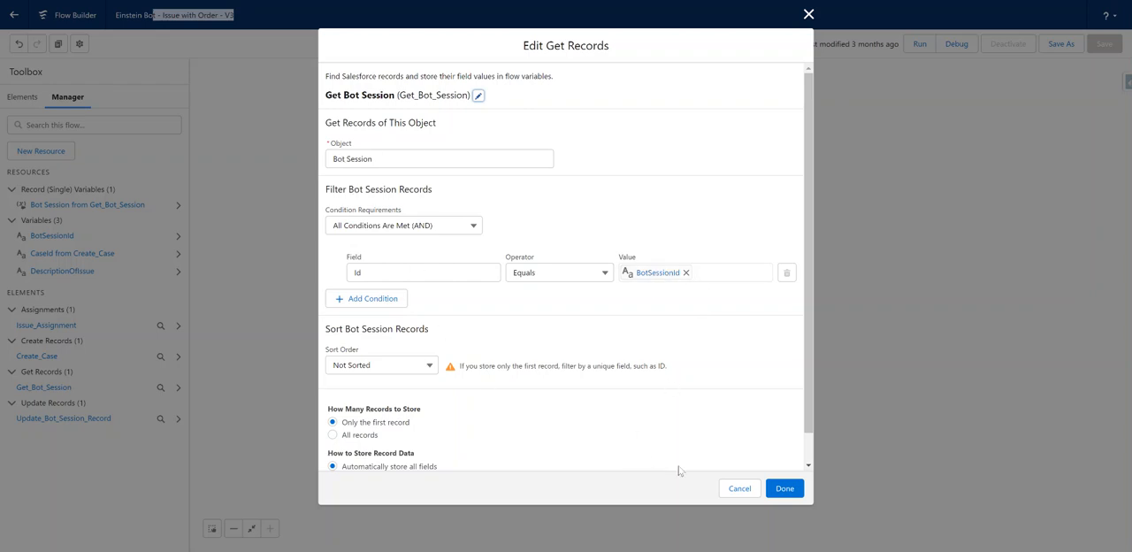
left_click(784, 488)
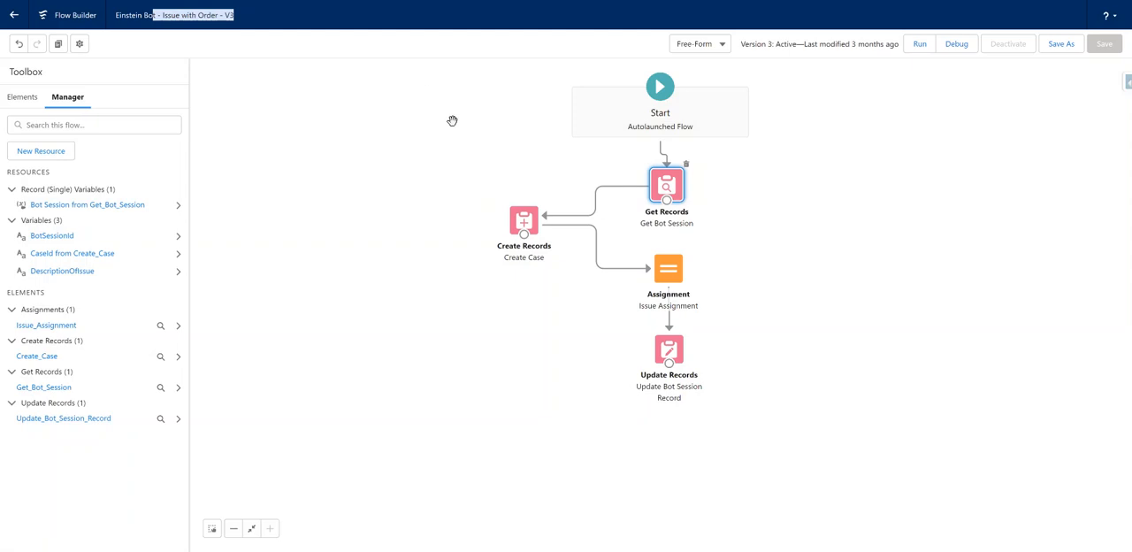
Review the Description, Status and Subject values that the Create Case element sets, and close it without changes.
double_click(524, 221)
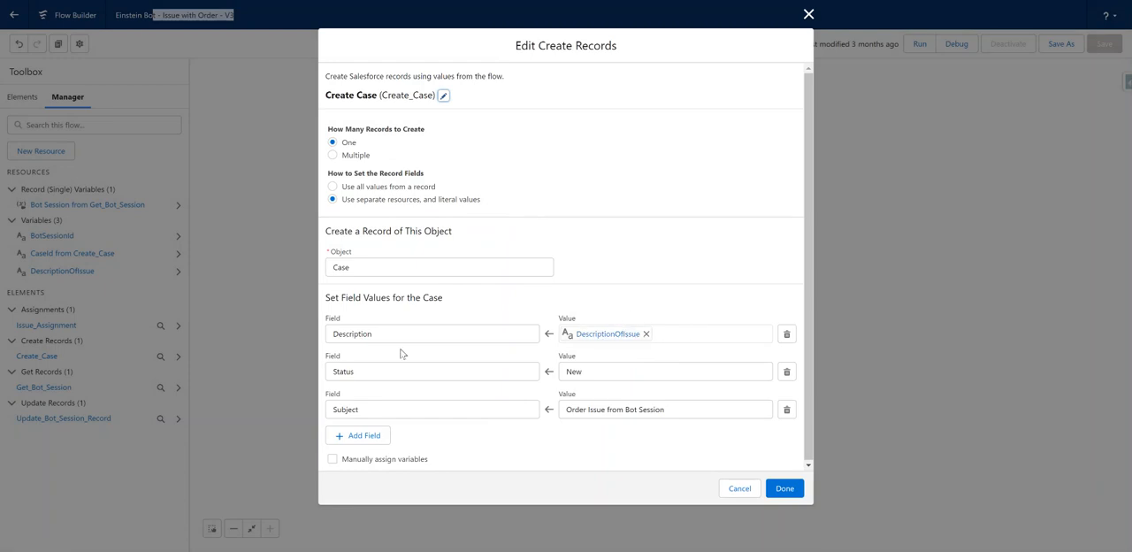
left_click_drag(395, 337, 306, 335)
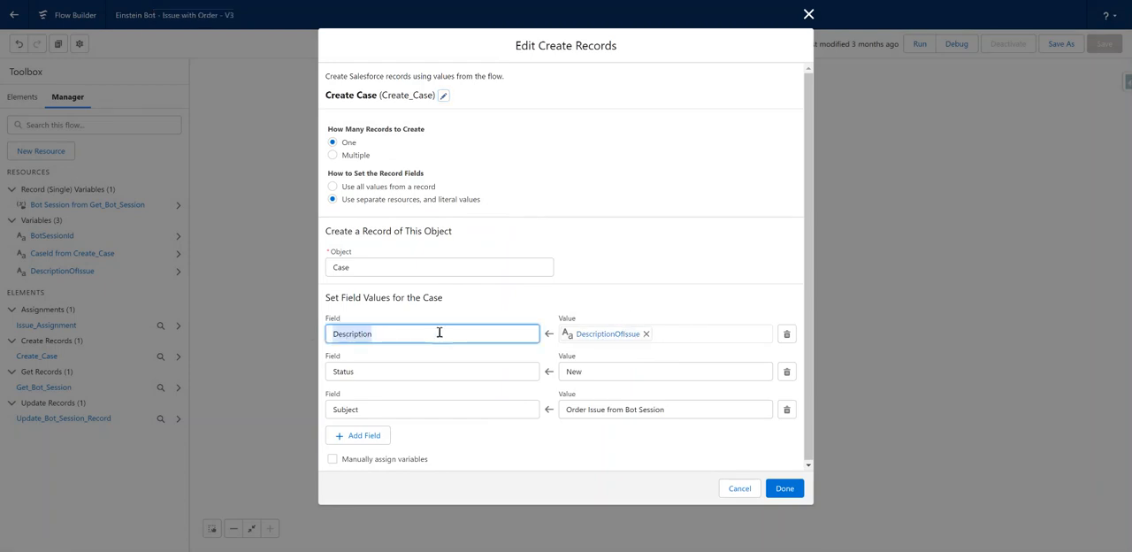
left_click(596, 371)
left_click(475, 395)
left_click_drag(674, 413, 518, 411)
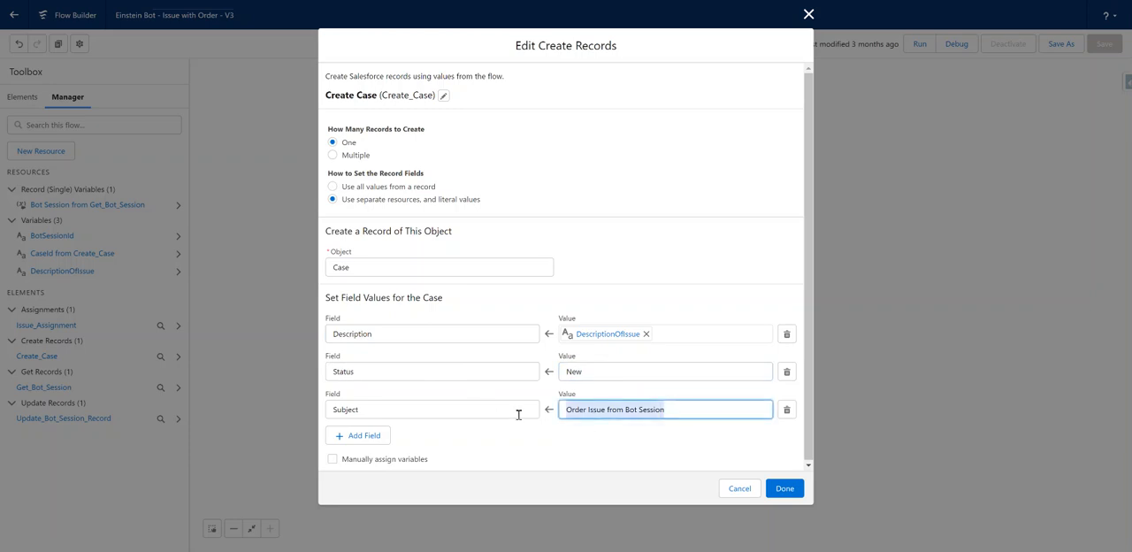
left_click(715, 436)
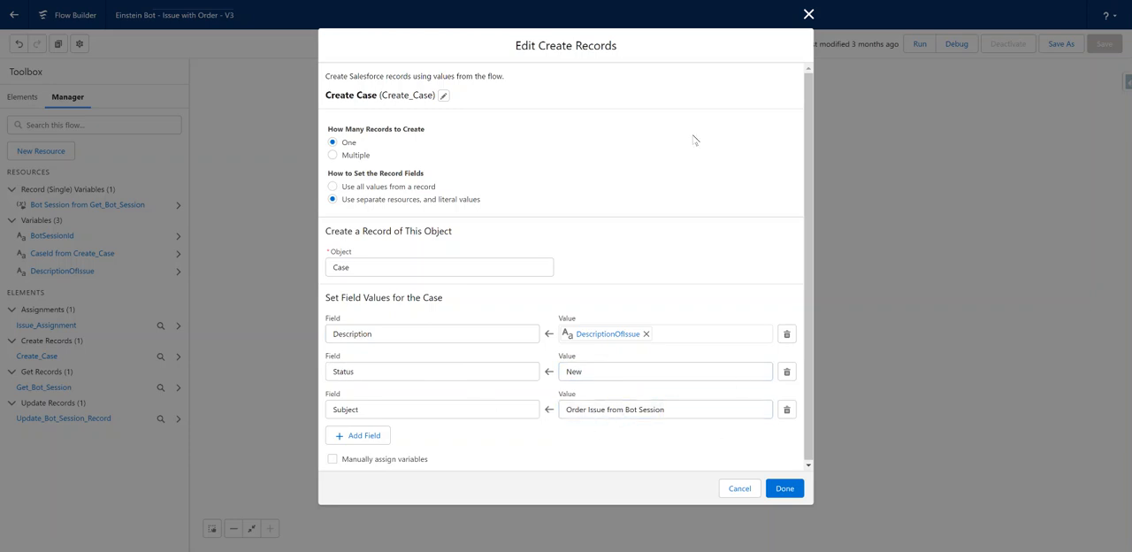
left_click(808, 15)
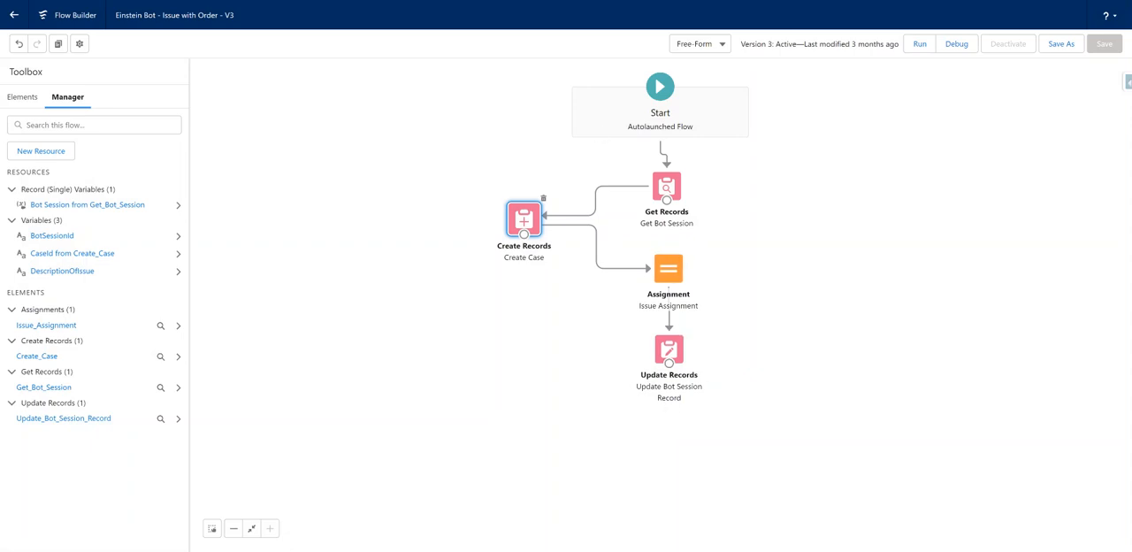
Open the case linked to the newest bot session record and check its Subject and Description.
key("alt+Tab")
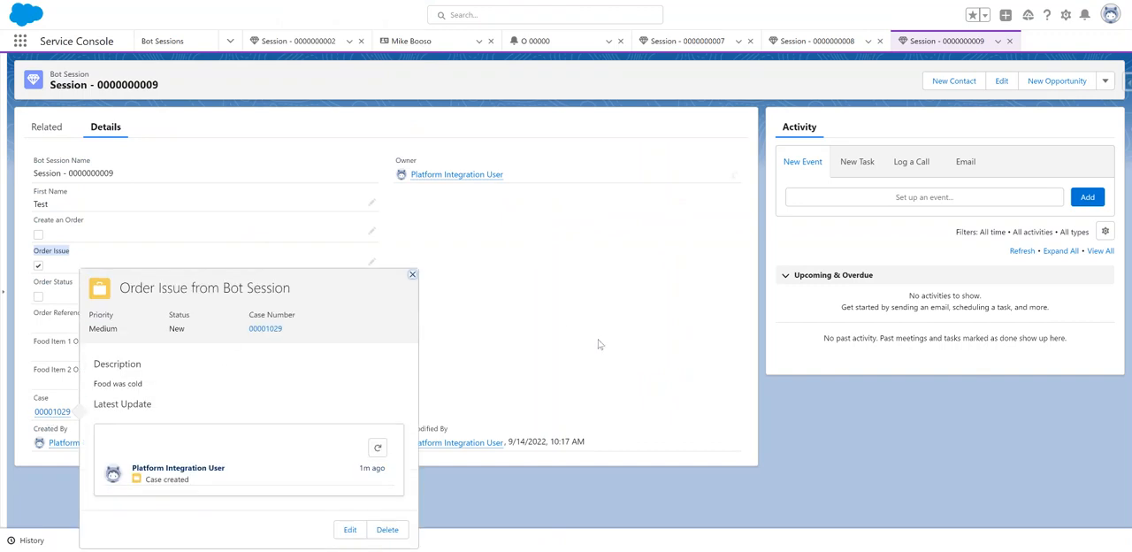
left_click(40, 412)
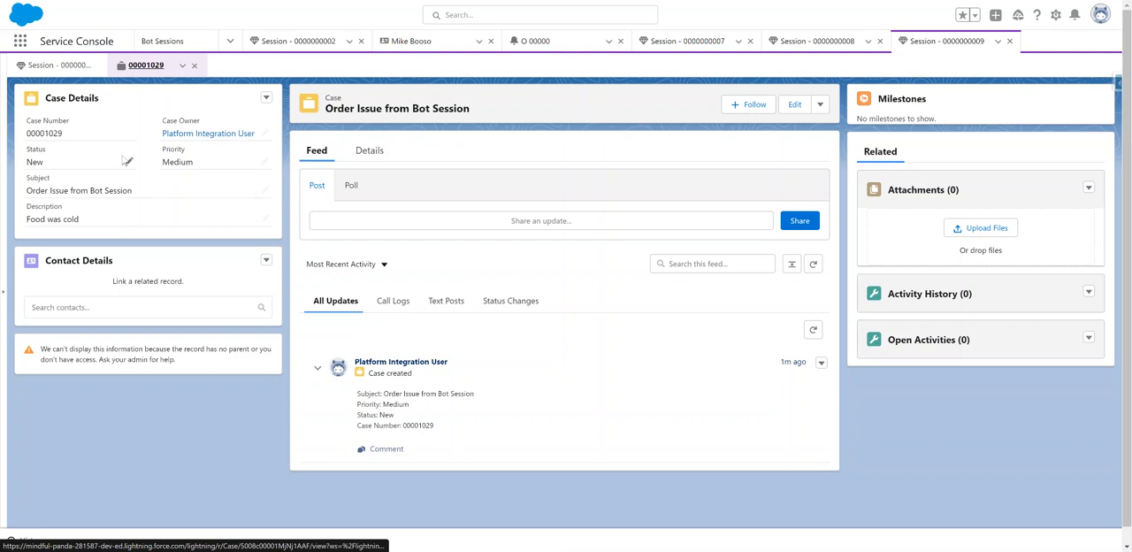
mouse_move(154, 192)
left_mouse_down()
mouse_move(41, 191)
mouse_move(147, 195)
left_mouse_up()
left_click(41, 190)
left_click_drag(79, 219, 21, 228)
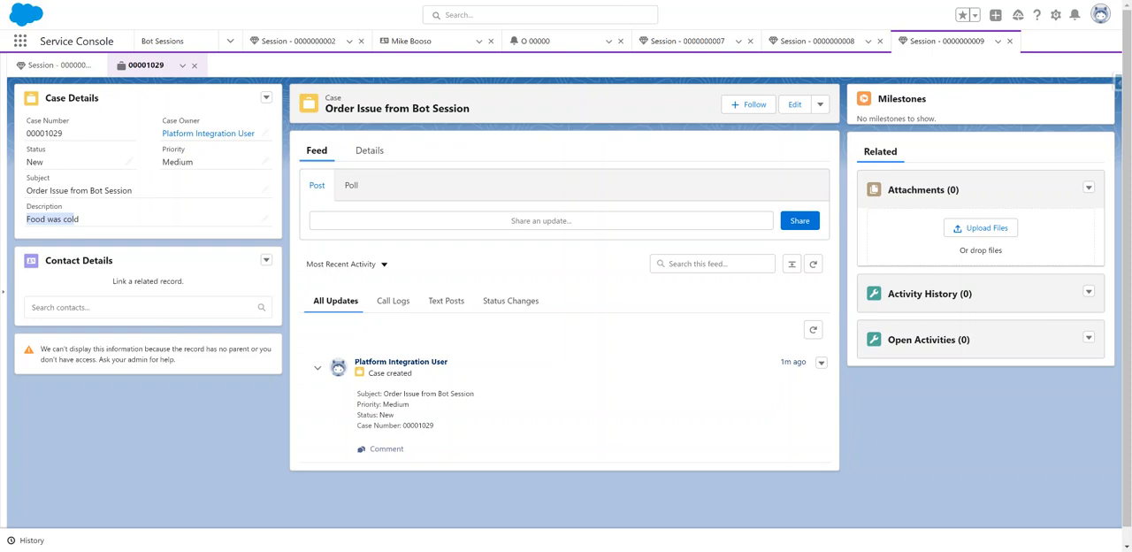
Search Google for einstein bot cookbook in a new browser tab and open the Salesforce Developers Einstein Bots Developer Cookbook.
key("ctrl+t")
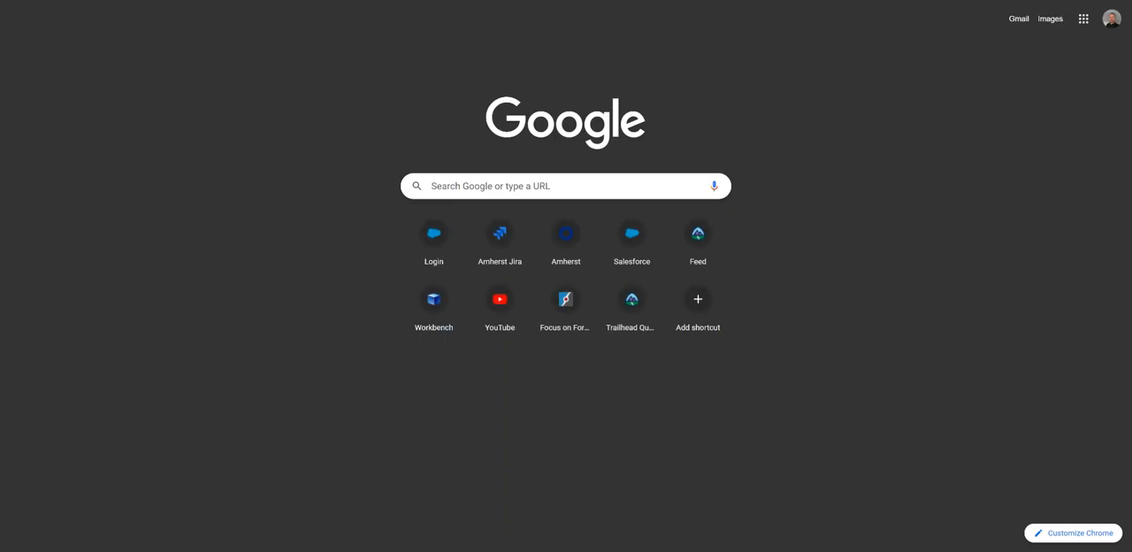
type("de")
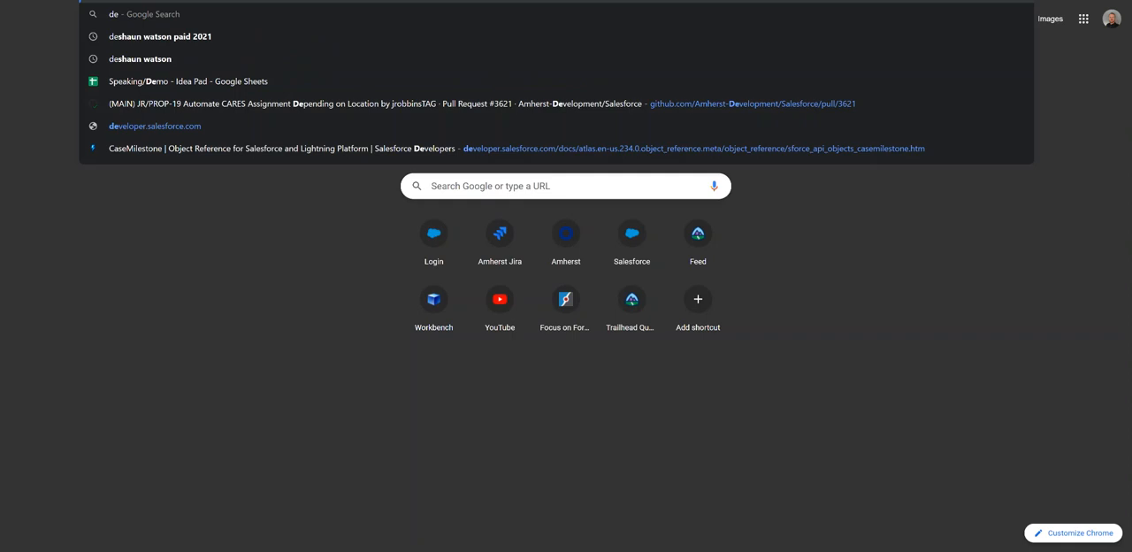
key("Escape")
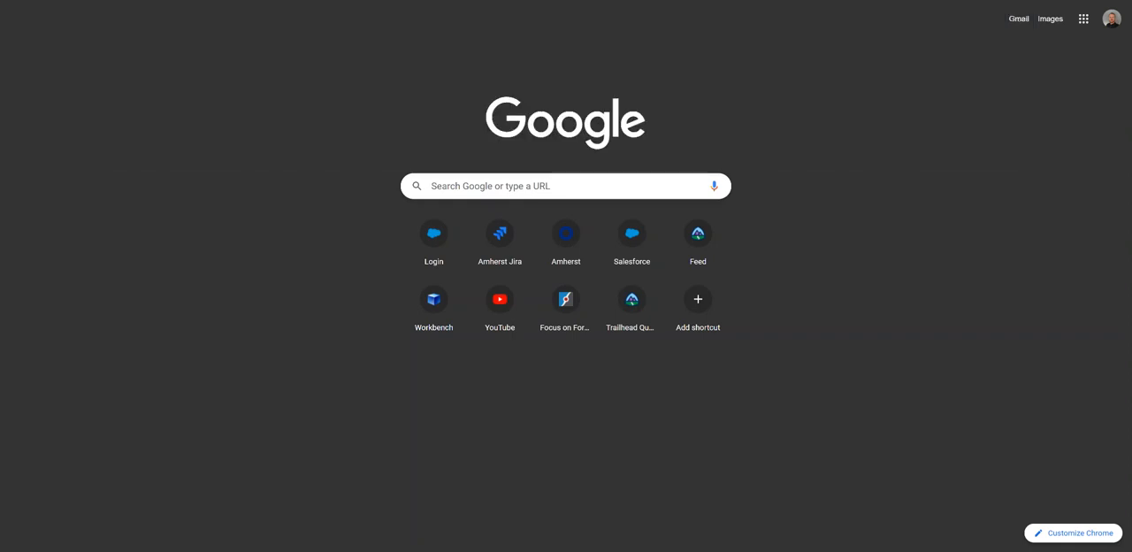
type("einstein")
key("Down")
key("Down")
key("Return")
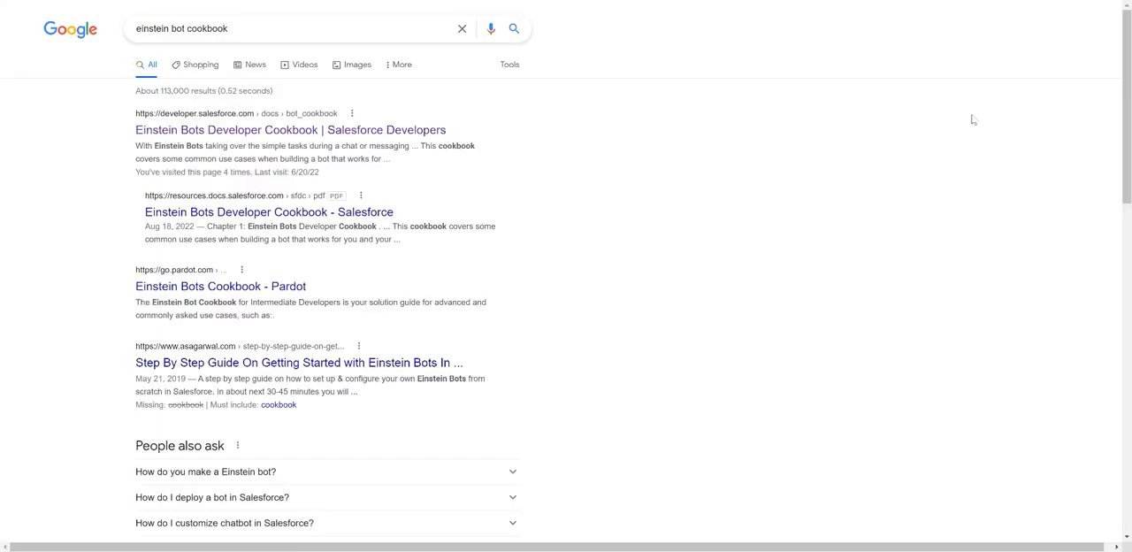
left_click(227, 130)
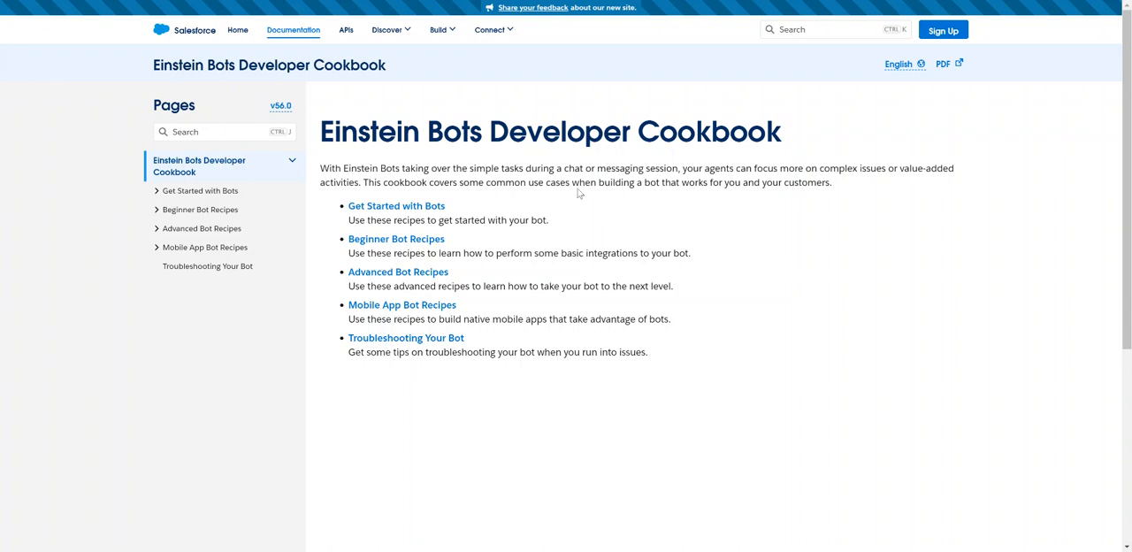
Expand the Get Started, Beginner, Advanced and Mobile App recipe sections of the cookbook and look through their topics.
left_click(157, 191)
left_click(157, 278)
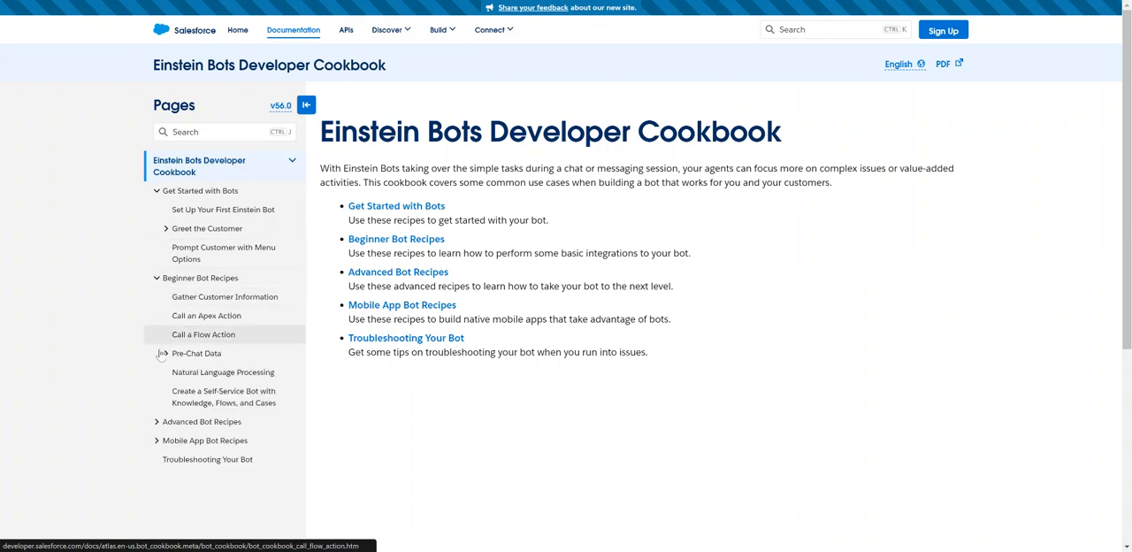
left_click(157, 421)
left_click(158, 497)
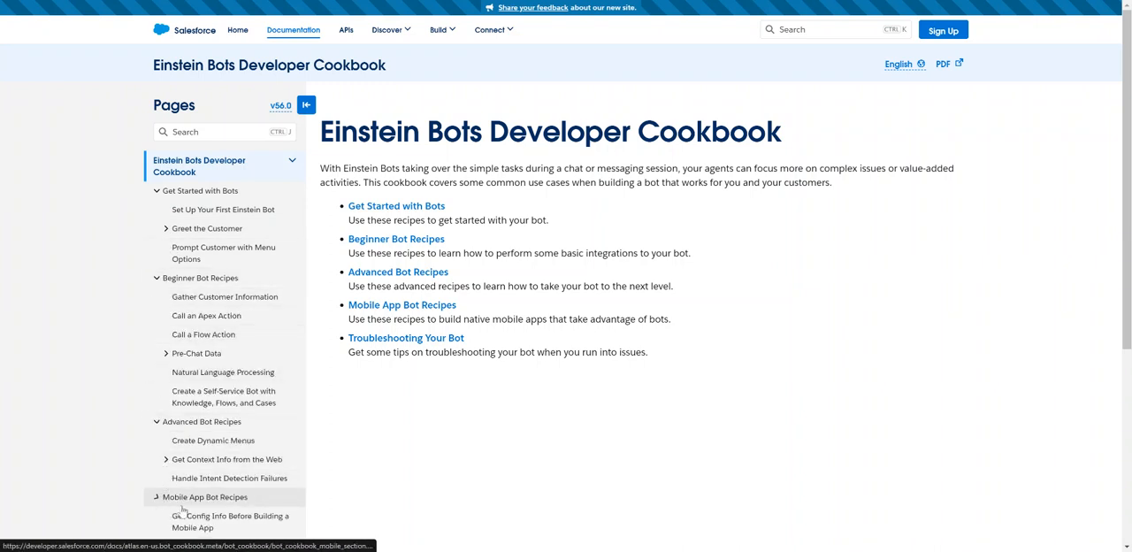
scroll(476, 399, "down", 3)
scroll(476, 399, "up", 1)
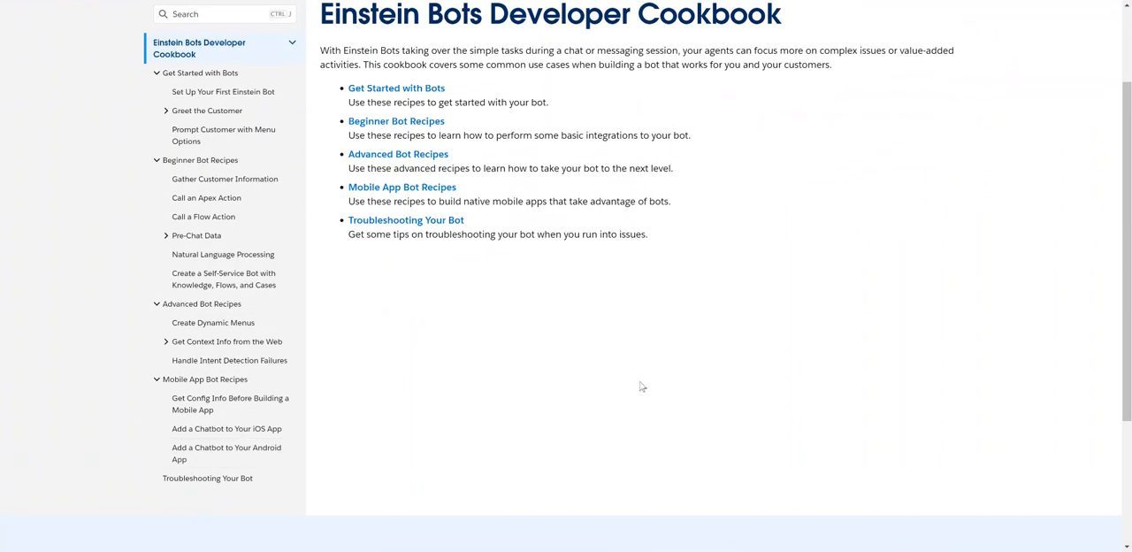